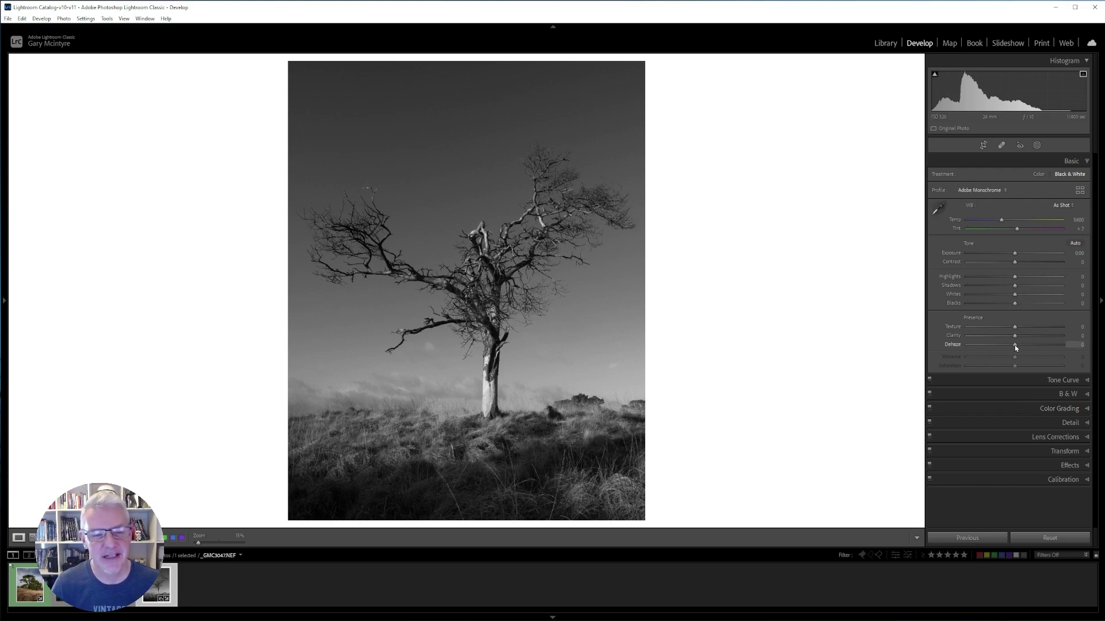
- Set Dehaze to +22, Clarity to +14, Highlights to -48, Shadows to +5 and Contrast to +16 on the lone tree photo
mouse_move(1016, 347)
mouse_down()
mouse_move(1045, 345)
mouse_move(1022, 336)
mouse_up()
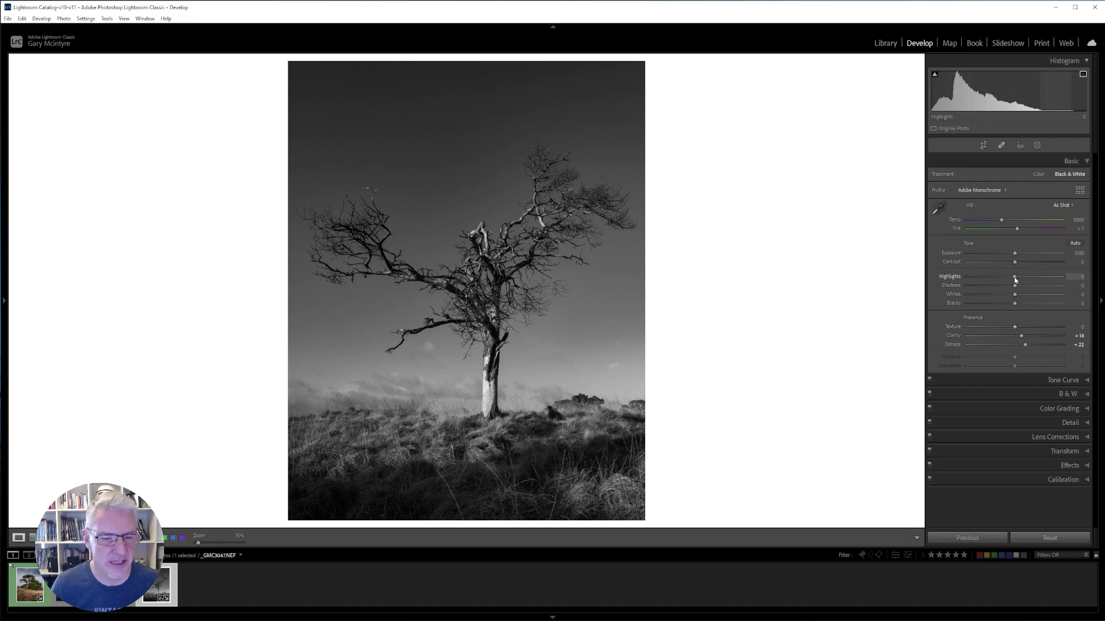
drag(1015, 281, 992, 280)
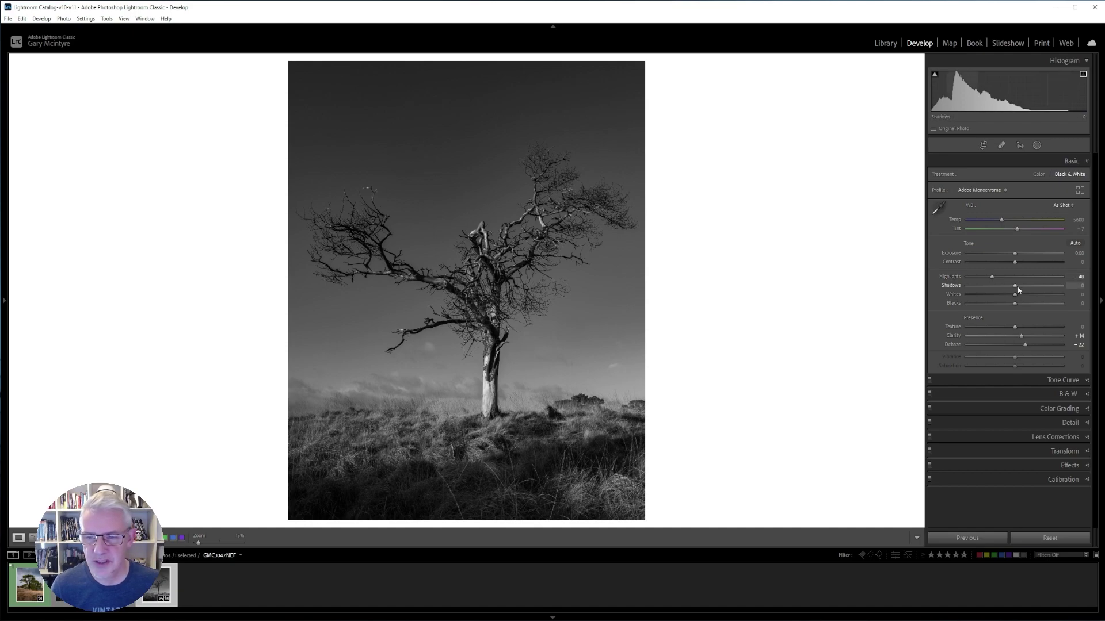
drag(1014, 287, 1015, 287)
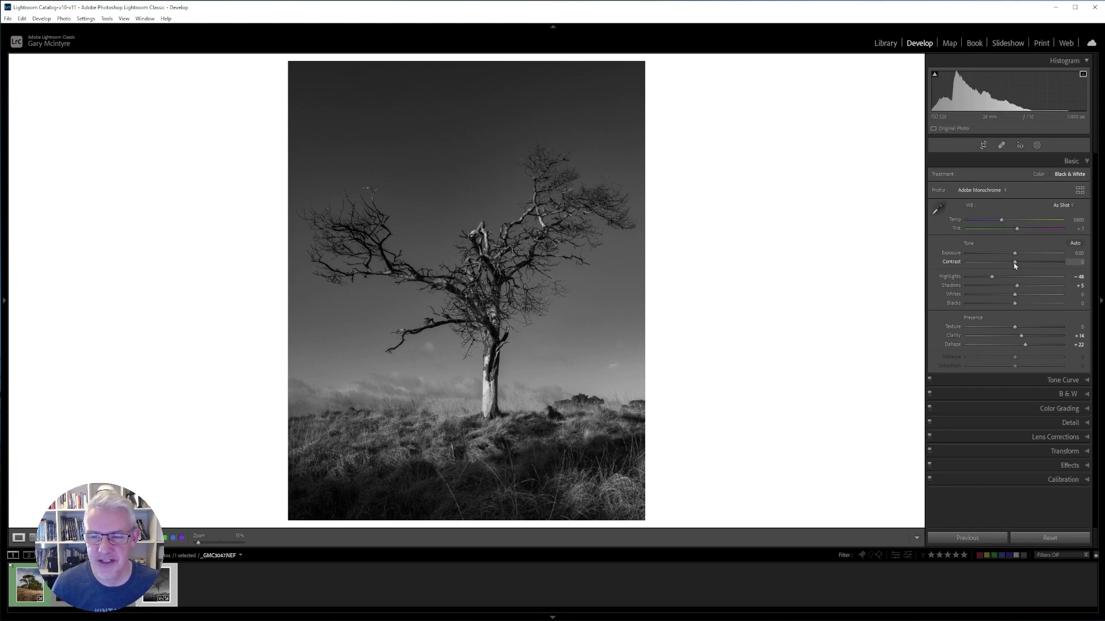
drag(1015, 263, 1022, 263)
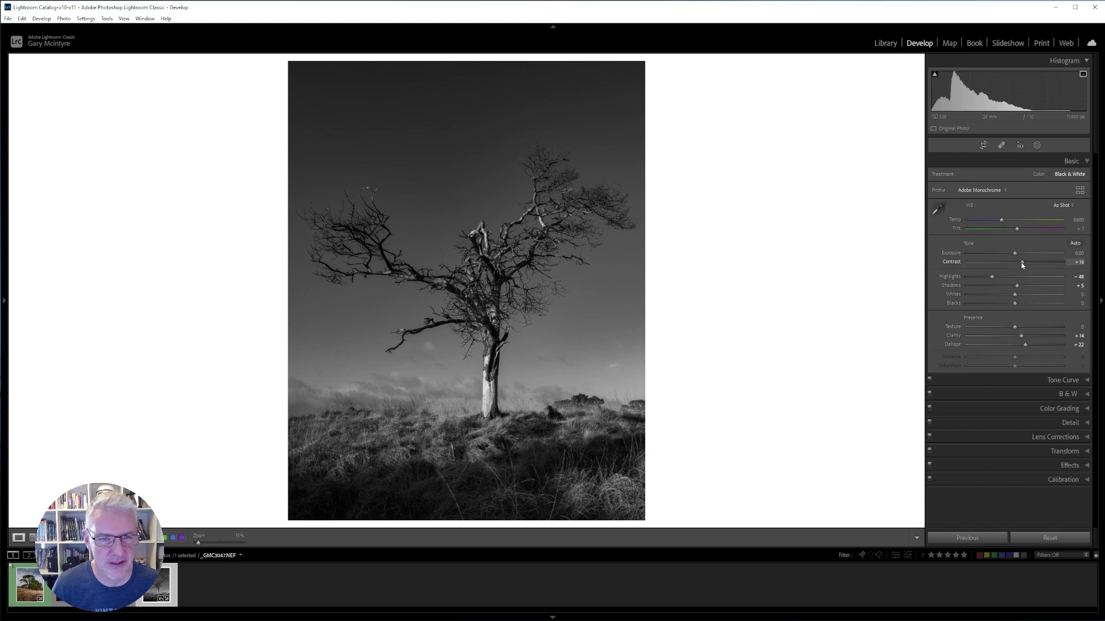
- Shape a gentle contrast tone curve with targeted adjustment, brightening the lower sky, and show before and after side by side
click(1074, 381)
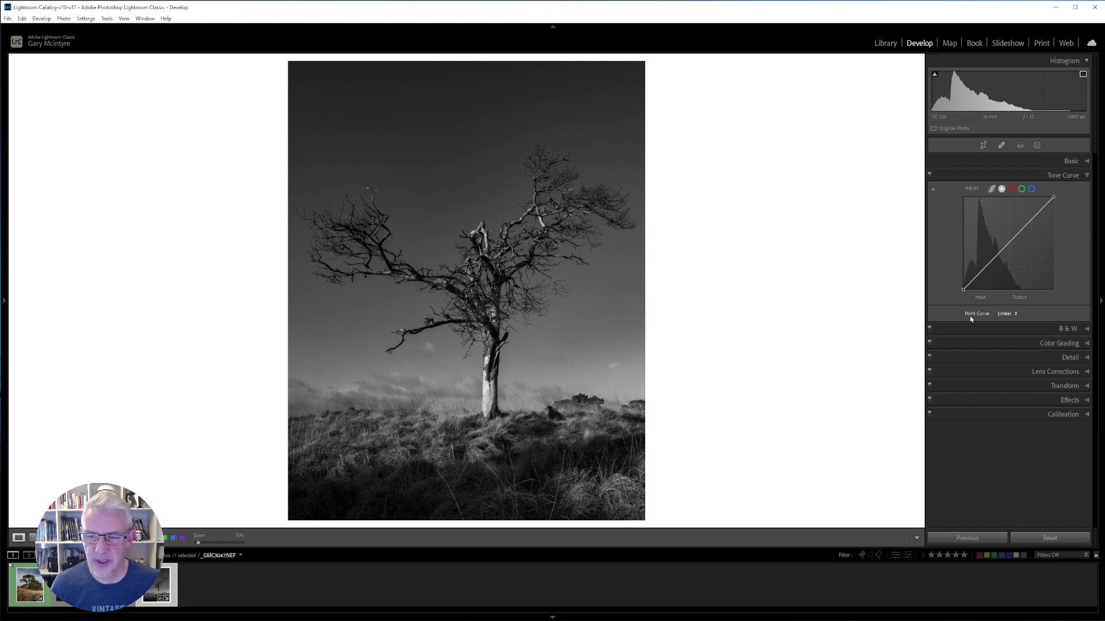
click(934, 189)
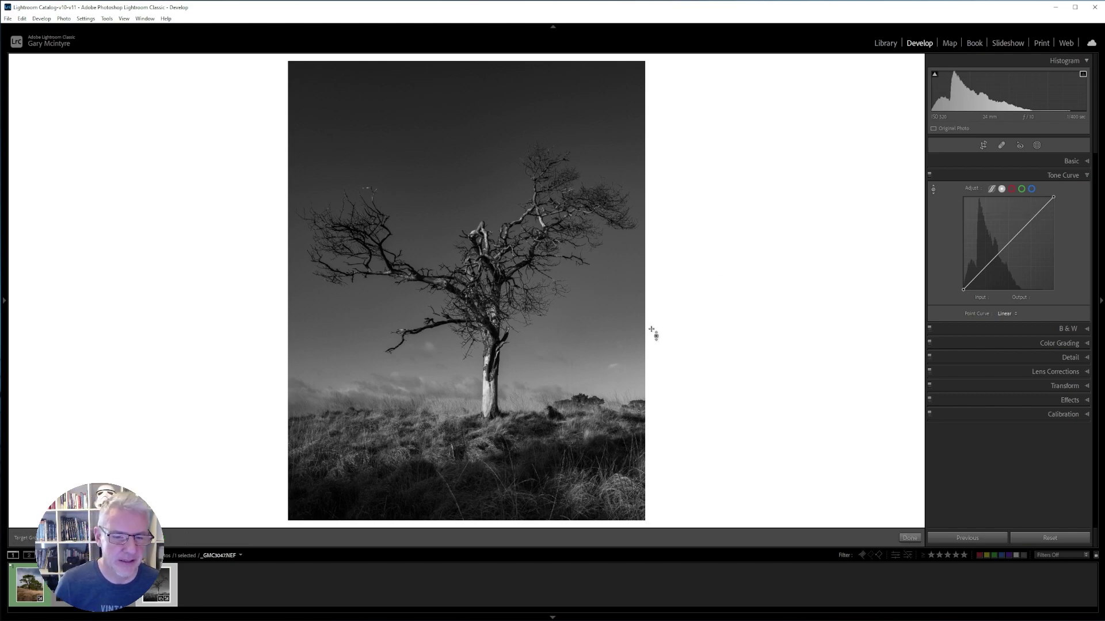
click(561, 380)
mouse_move(560, 380)
mouse_down()
mouse_move(561, 359)
mouse_move(561, 383)
mouse_move(561, 370)
mouse_up()
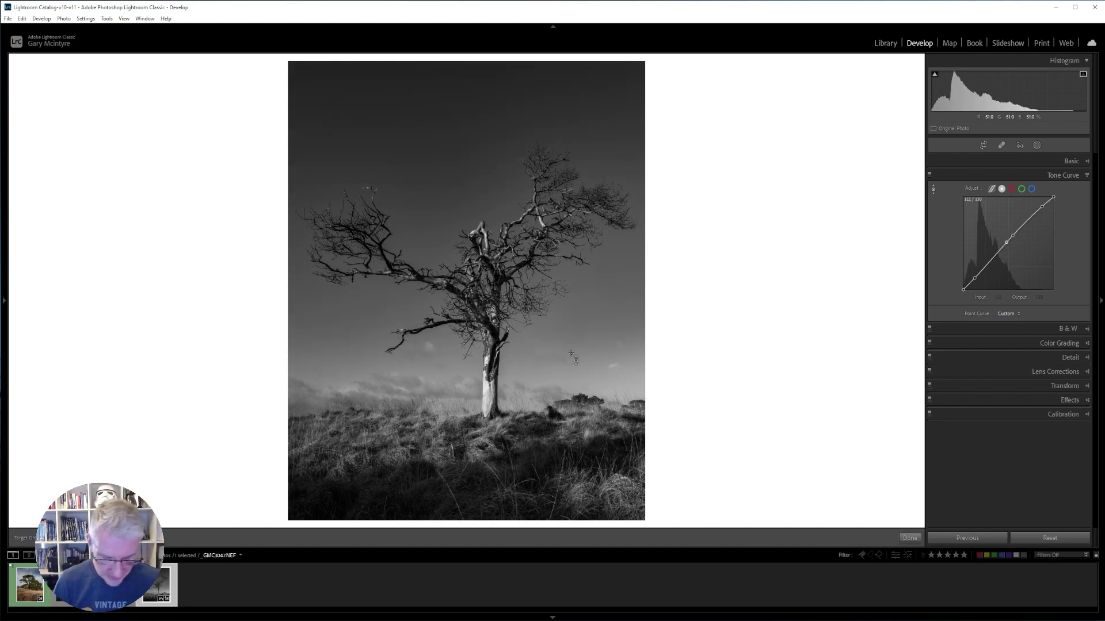
key(y)
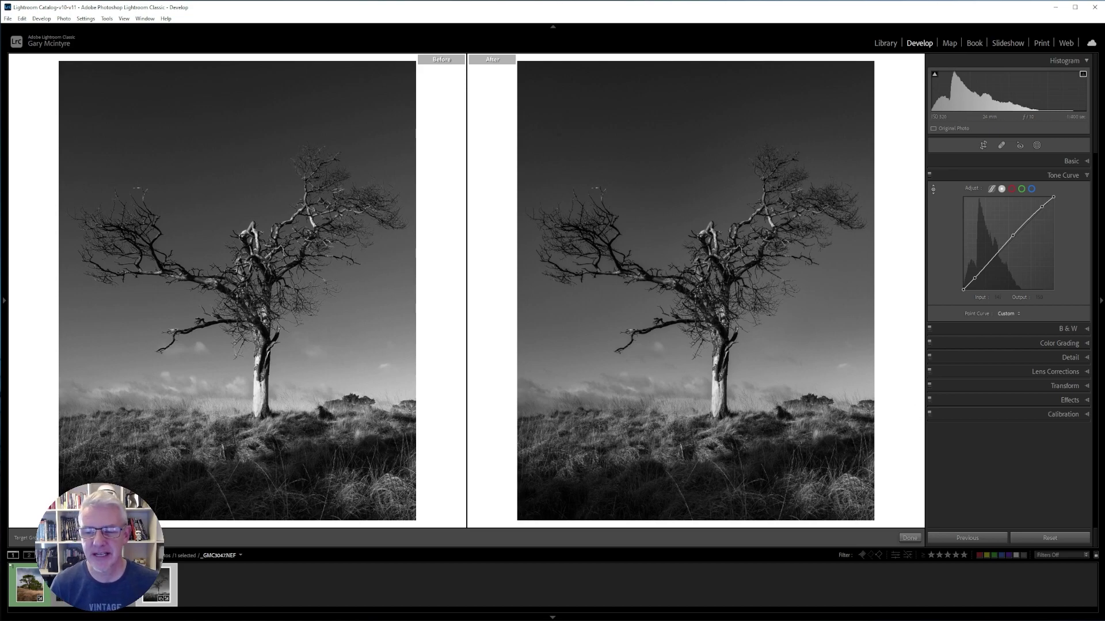
- Switch to the photo of the tall pine trees and set Blacks to -20 with the shadow clipping warning on
click(1070, 328)
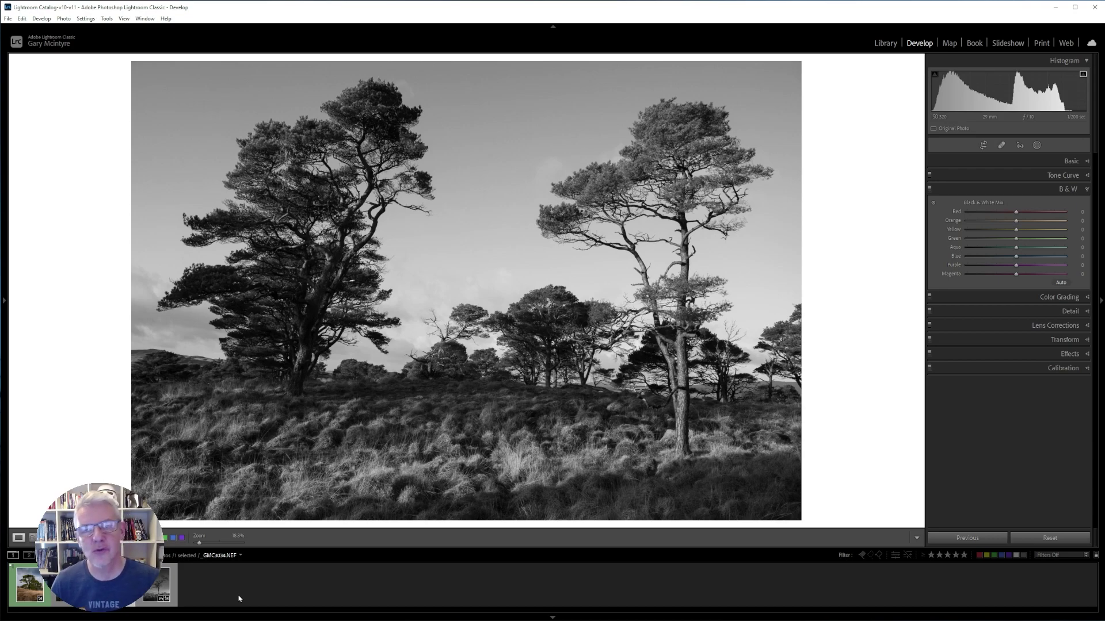
click(1070, 161)
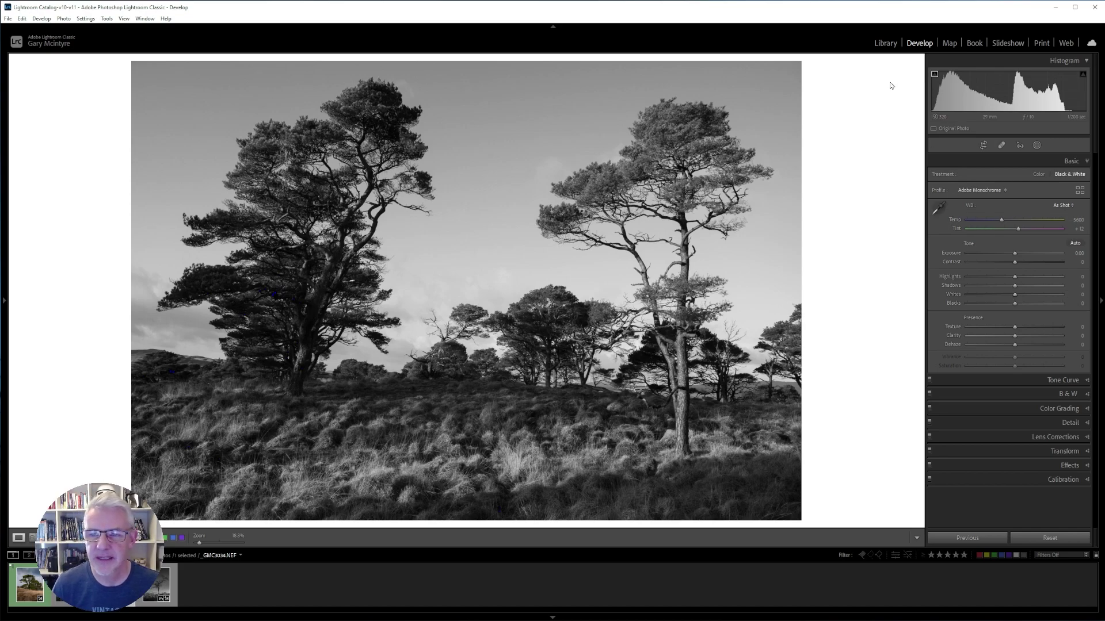
click(934, 76)
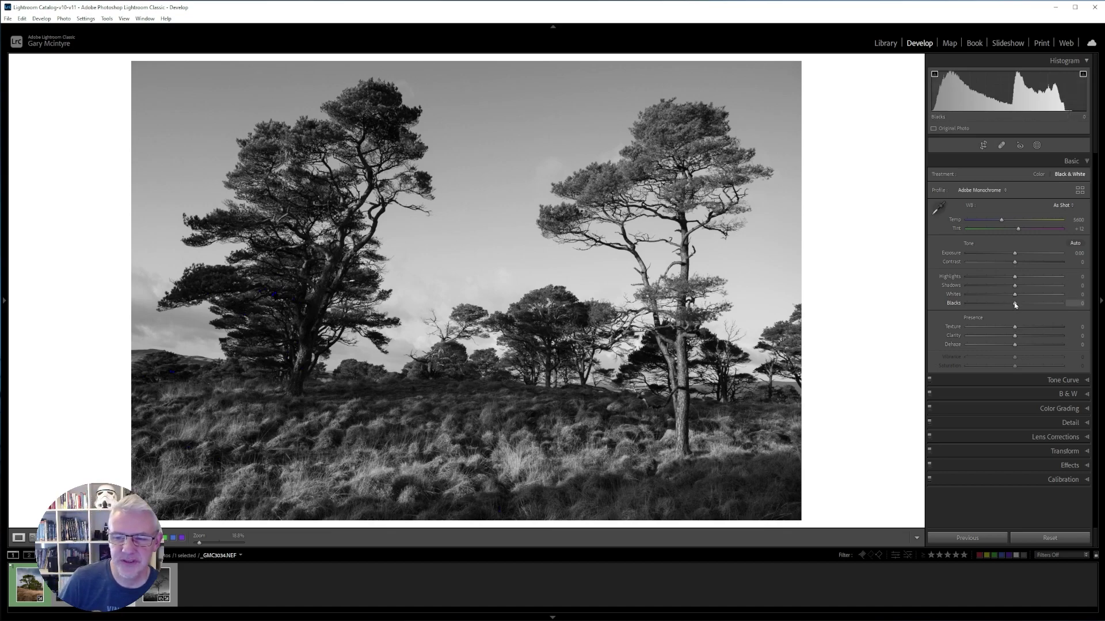
mouse_move(1015, 306)
mouse_down()
mouse_move(1006, 306)
mouse_move(1021, 306)
mouse_up()
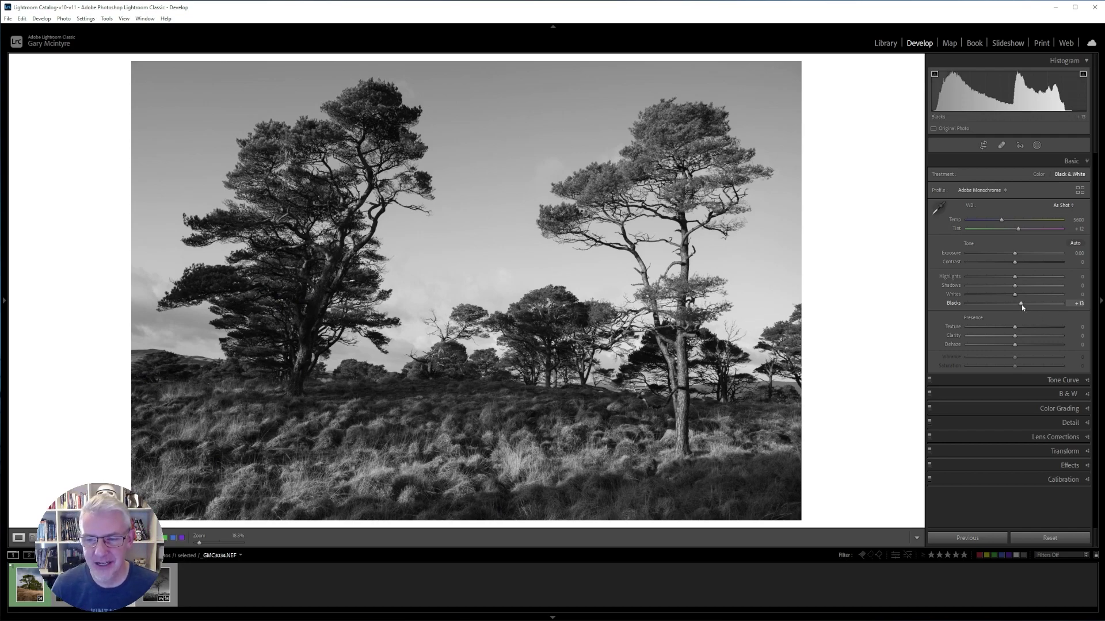
drag(1022, 307, 1006, 307)
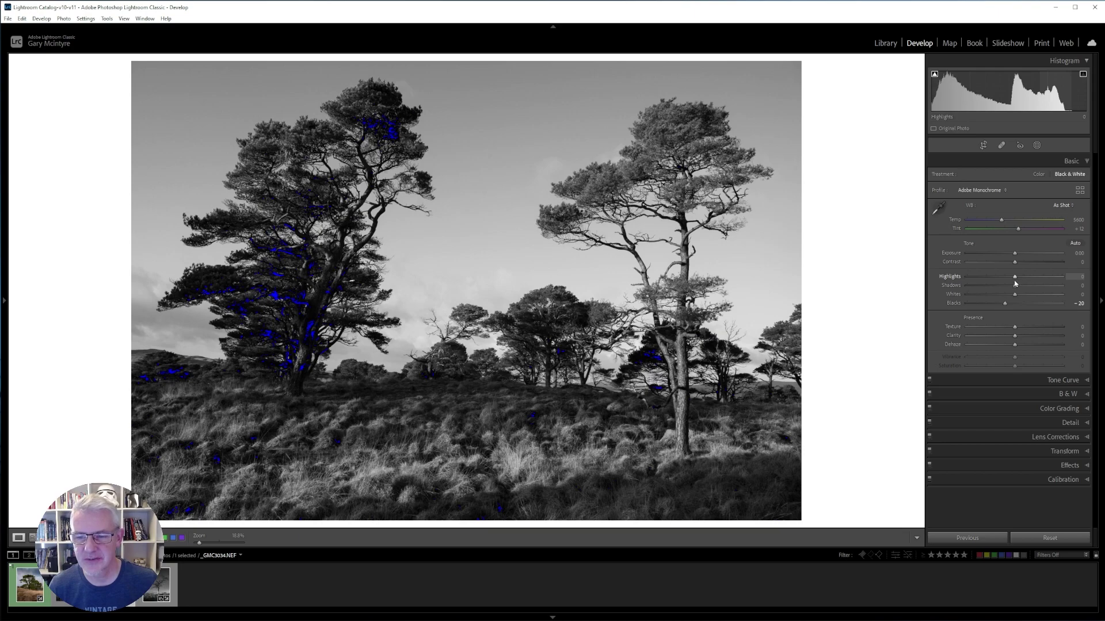
- Set Whites to +23 and Highlights to +75 for the pine trees photo, and turn off the shadow clipping warning
drag(1016, 282, 1069, 279)
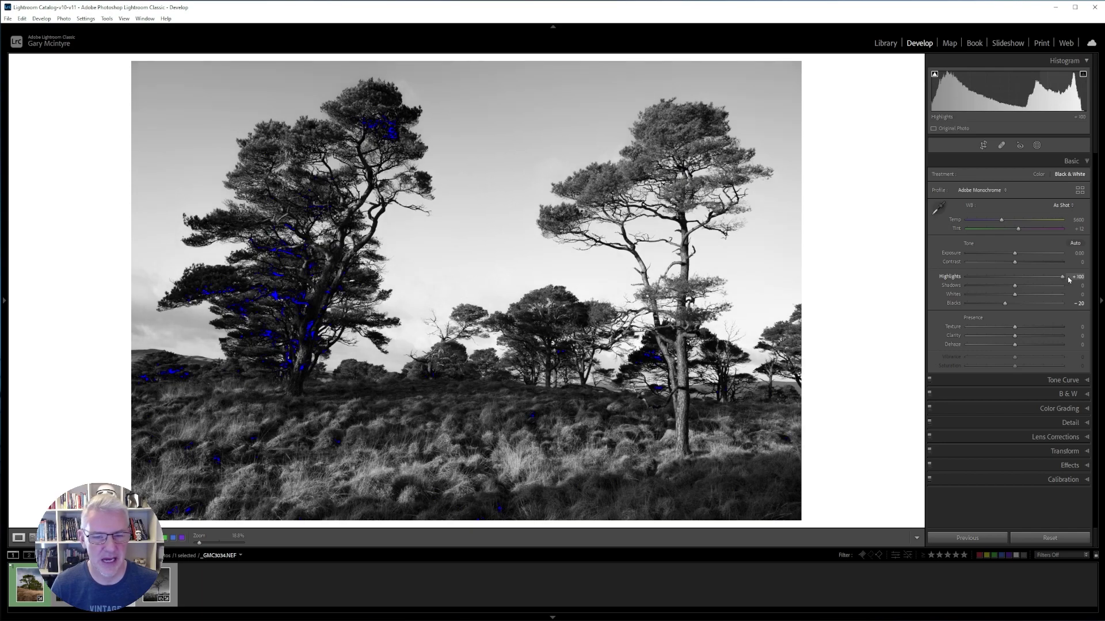
drag(1031, 280, 1073, 279)
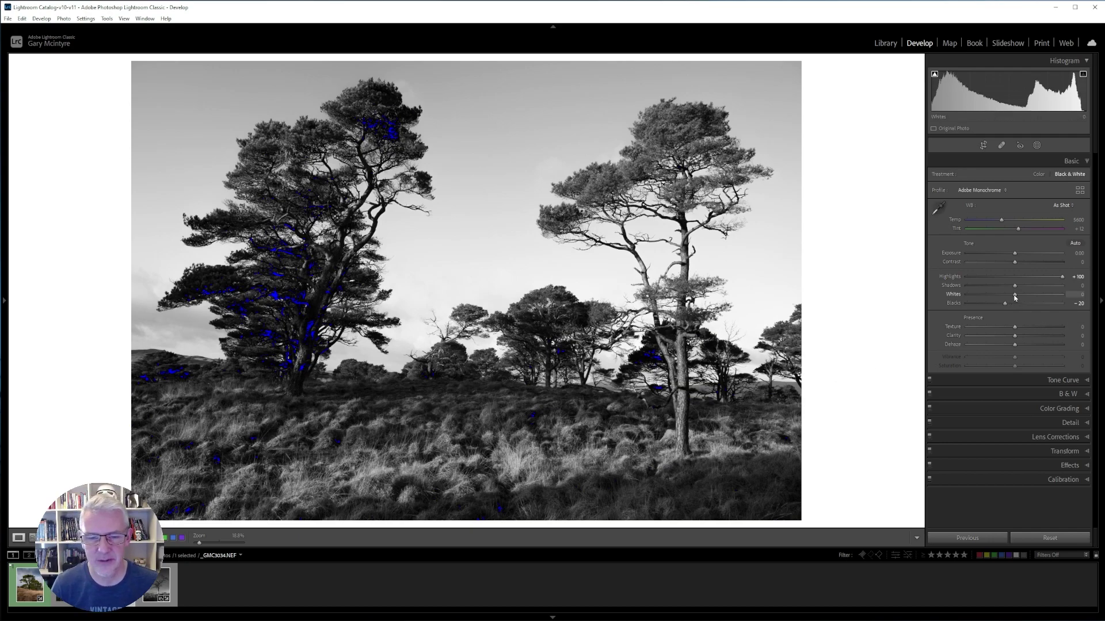
drag(1015, 296, 1062, 301)
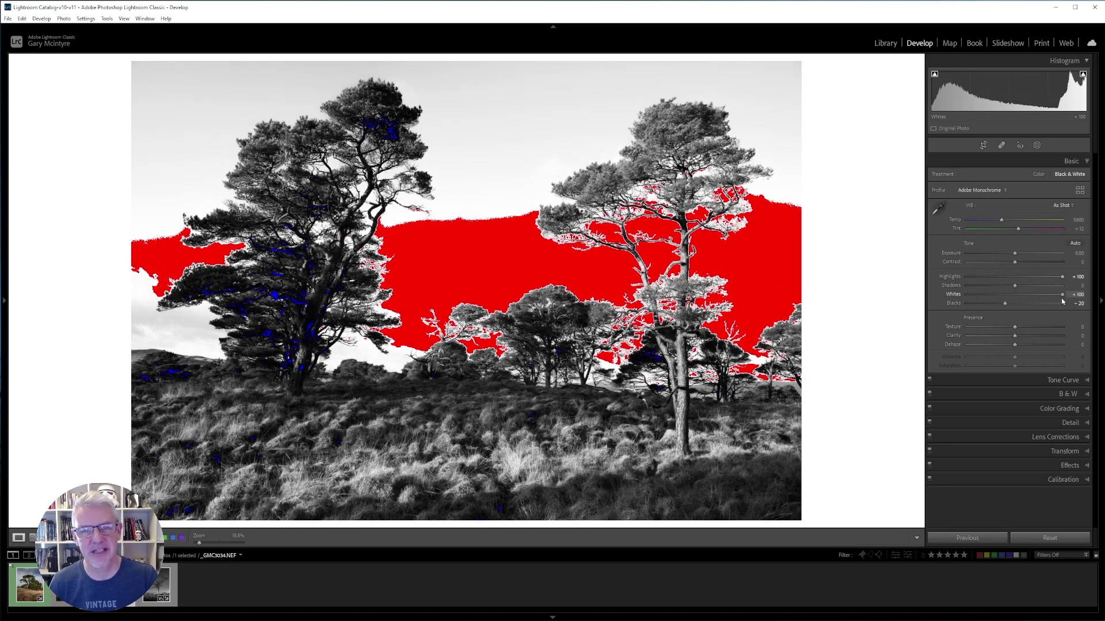
drag(1062, 301, 1025, 300)
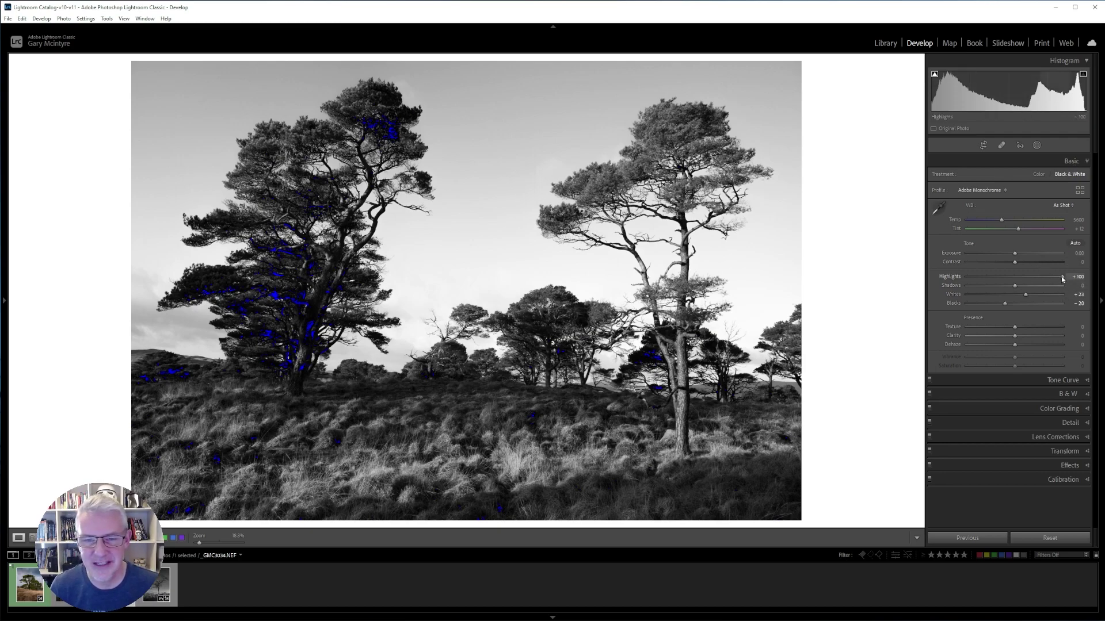
drag(1062, 277, 1050, 279)
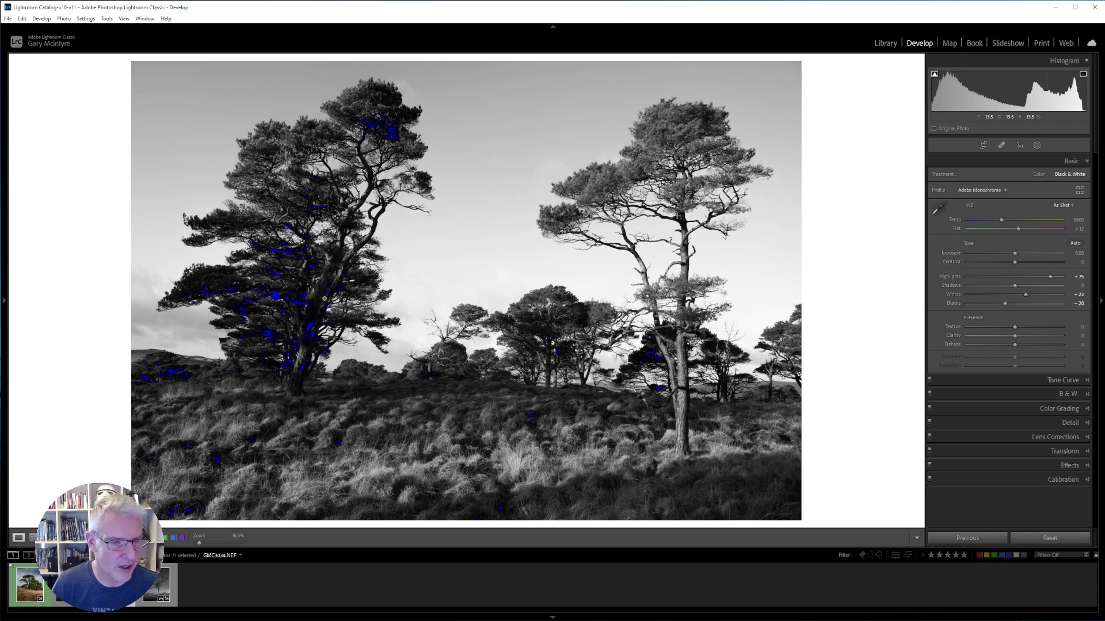
click(934, 74)
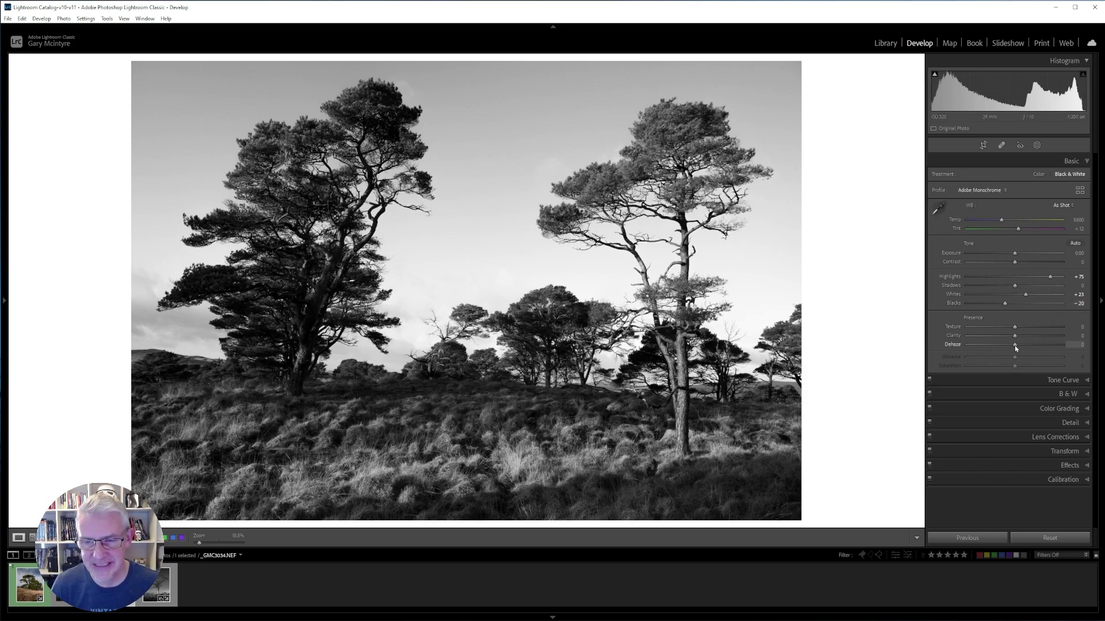
- Set Dehaze to +13, Clarity to +28 and Shadows to +36 on the pine trees photo
drag(1014, 346, 1021, 347)
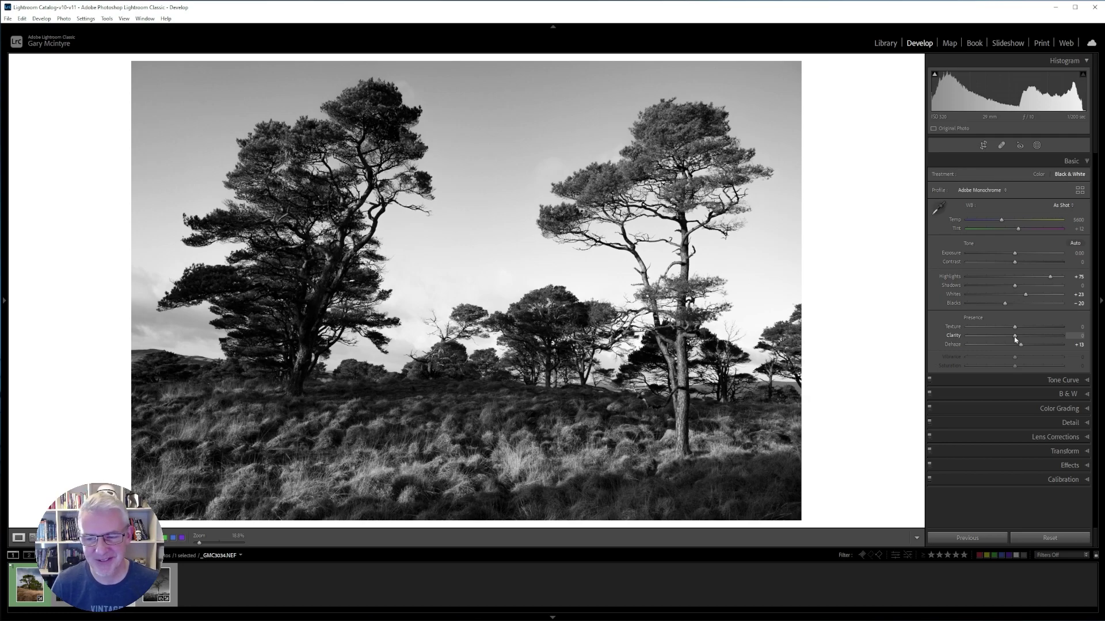
drag(1014, 339, 909, 333)
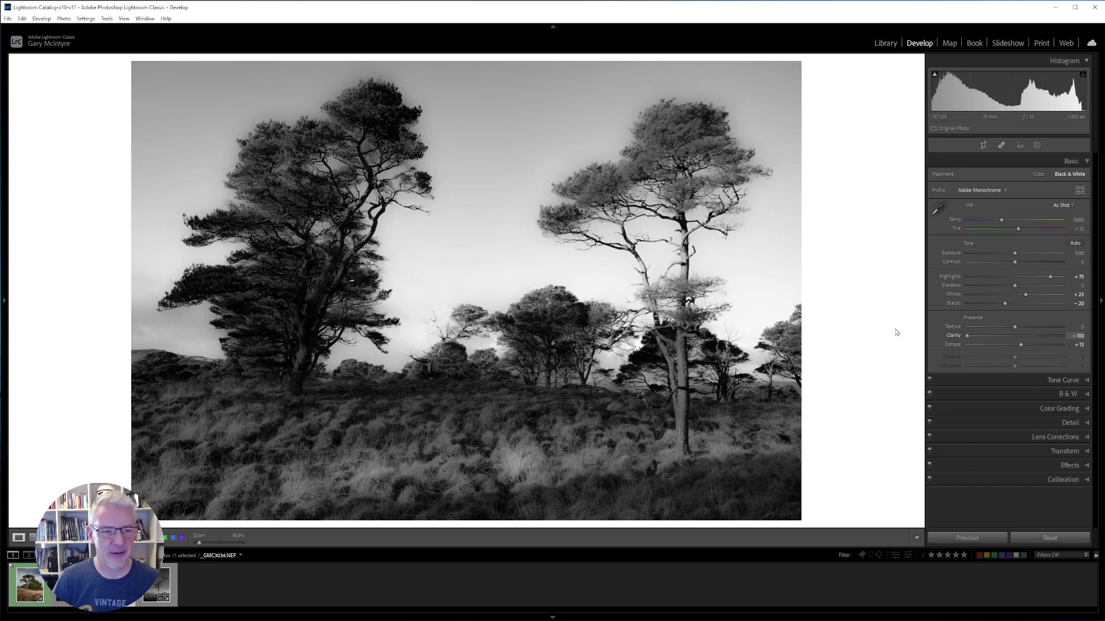
drag(985, 338, 1027, 337)
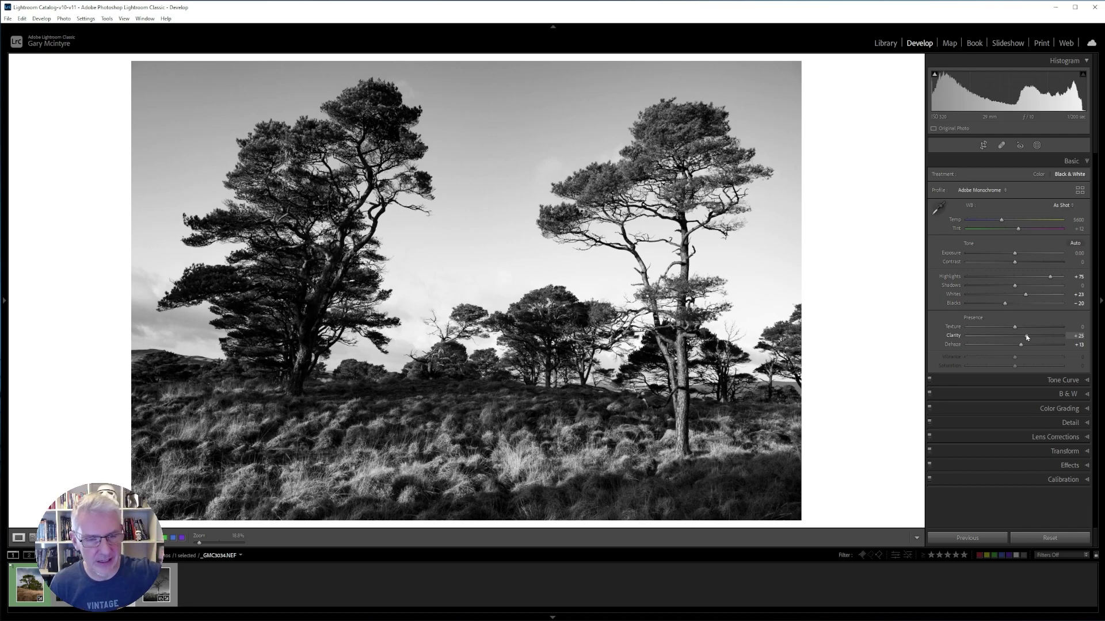
drag(1027, 338, 1027, 338)
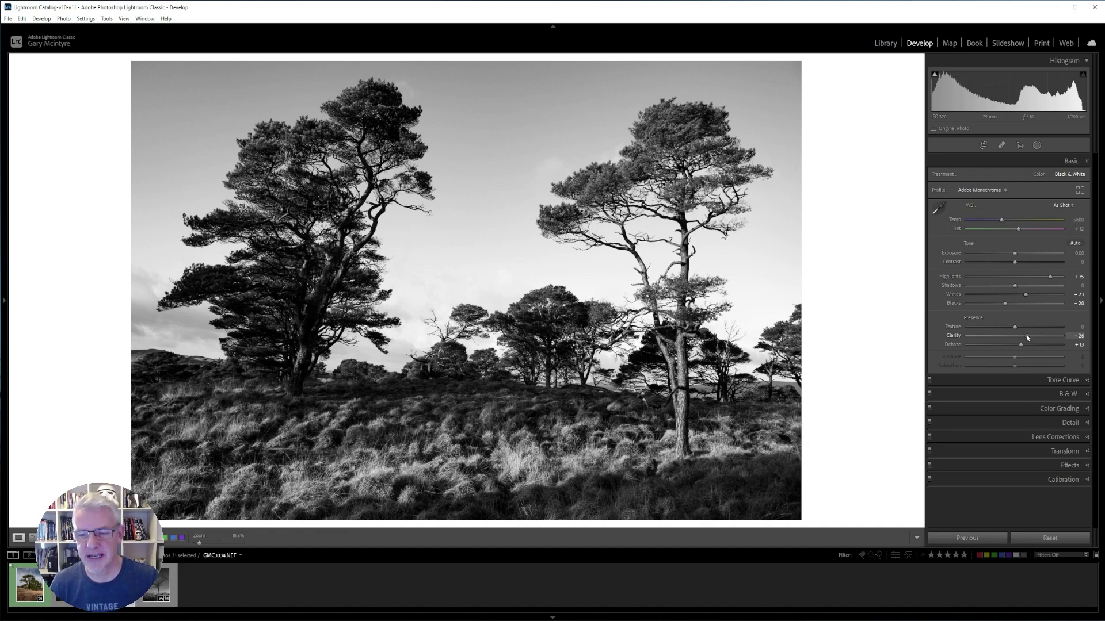
drag(1026, 338, 1029, 338)
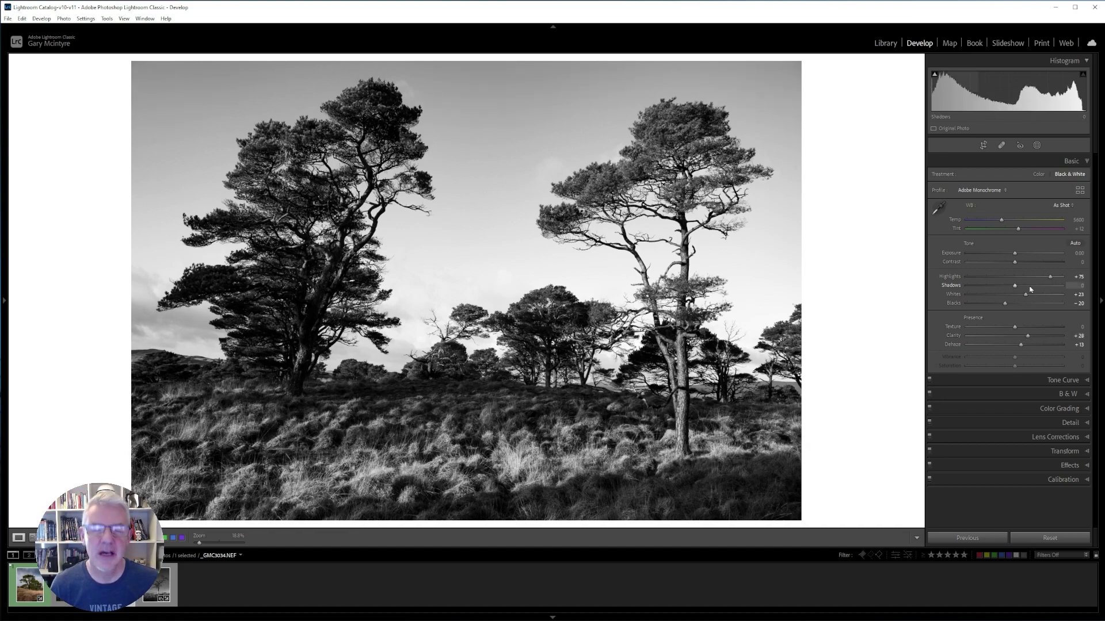
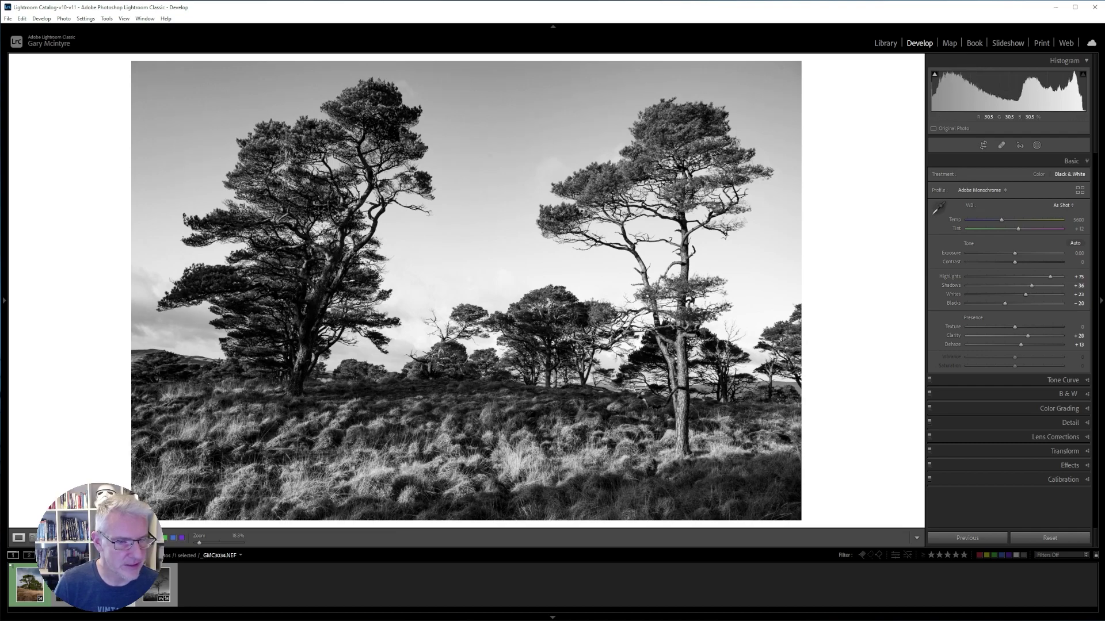
- Examine the large tree's shadow detail, the sky between the trees and the foreground grass at 100% magnification
click(277, 304)
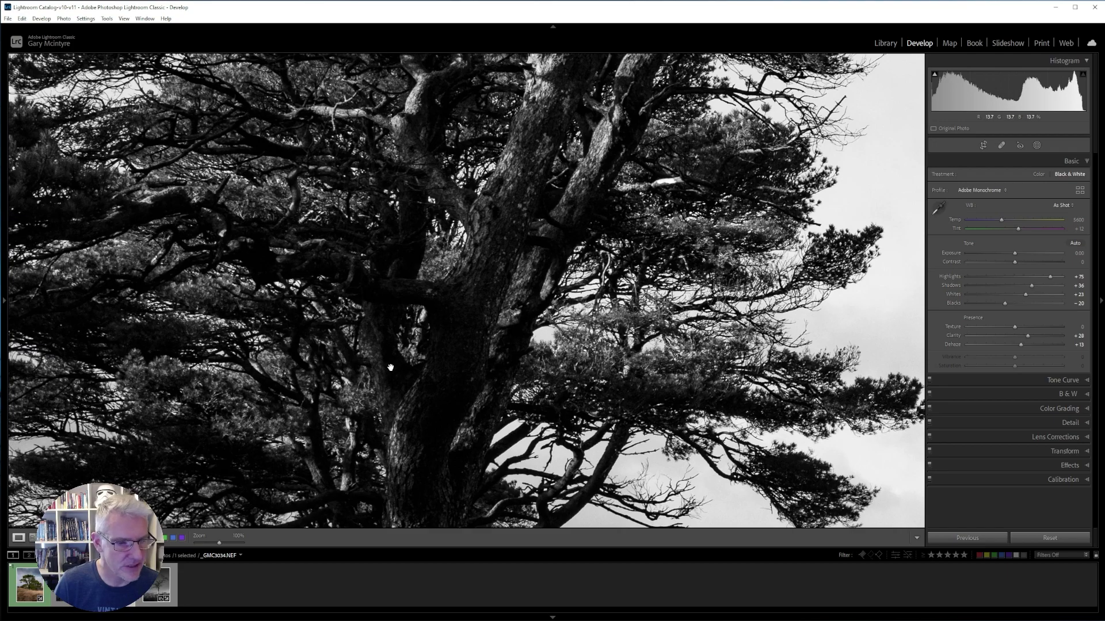
click(449, 368)
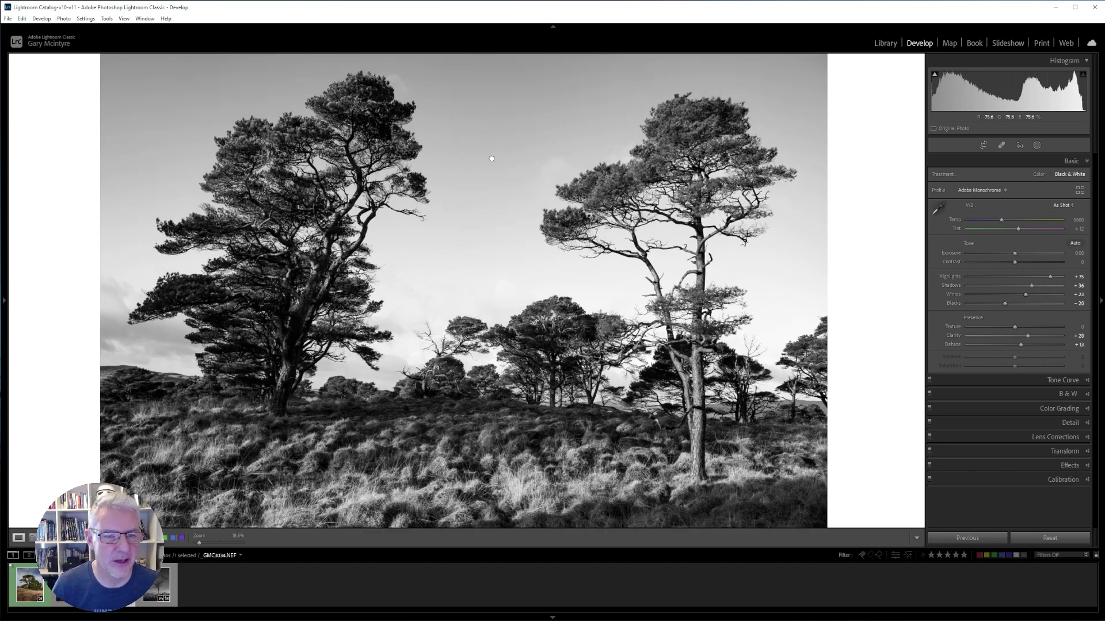
click(488, 161)
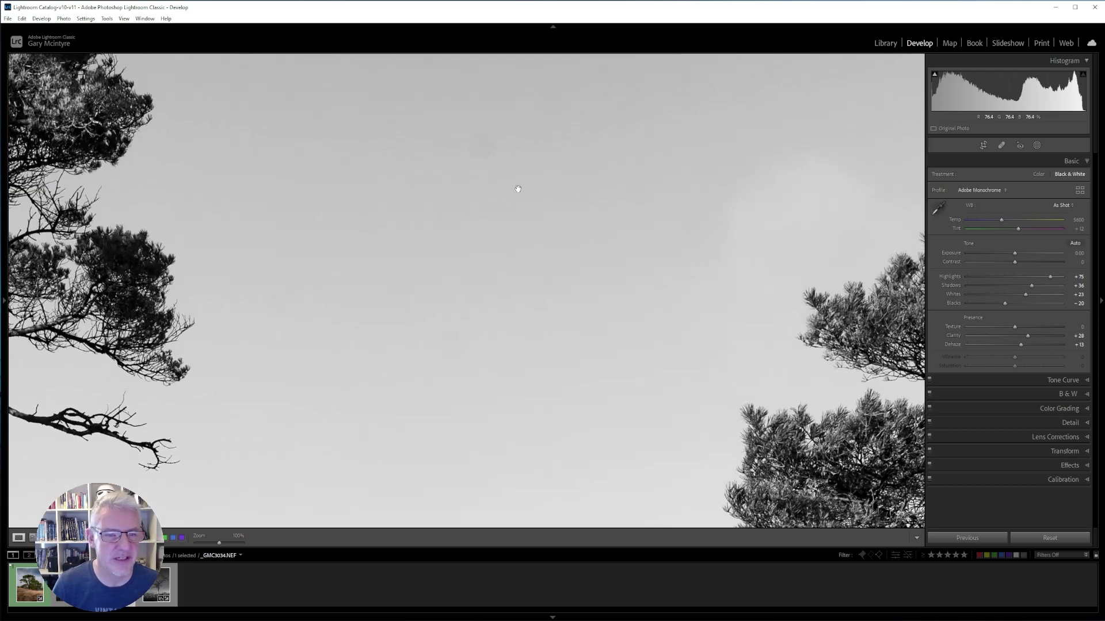
click(485, 157)
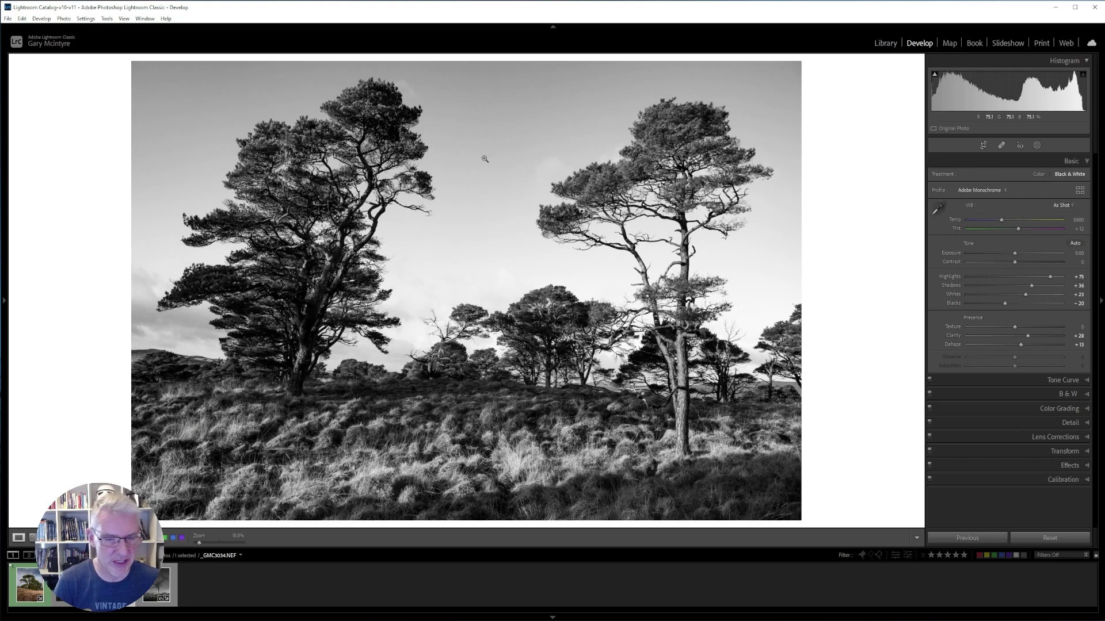
click(506, 485)
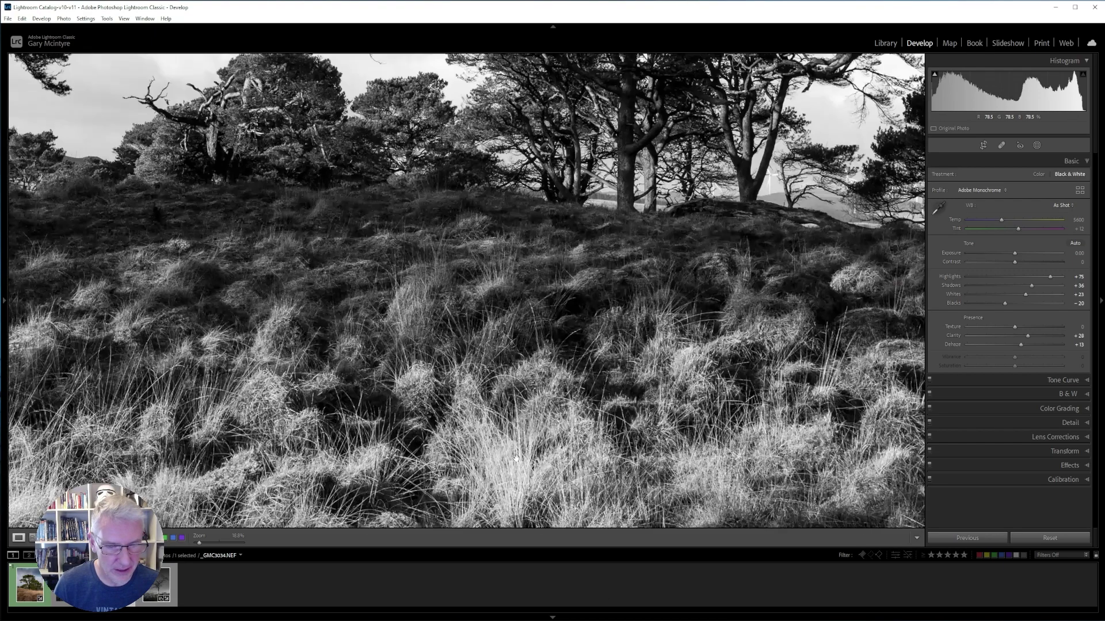
click(528, 477)
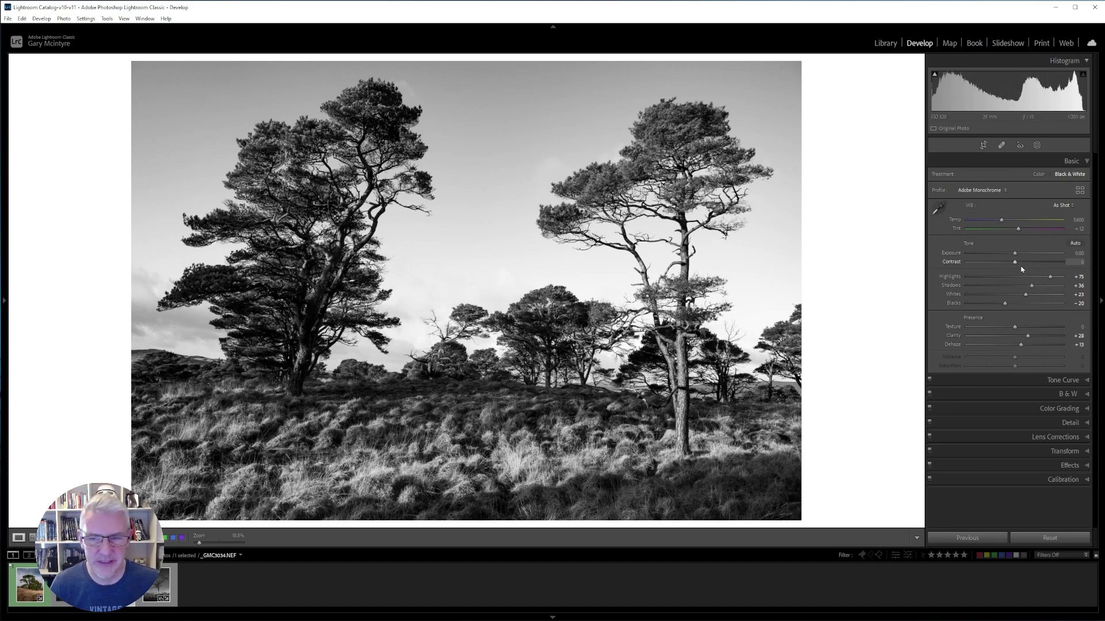
- Try Contrast at +92 on the pine trees photo and reset it to its default
drag(1018, 265, 1060, 268)
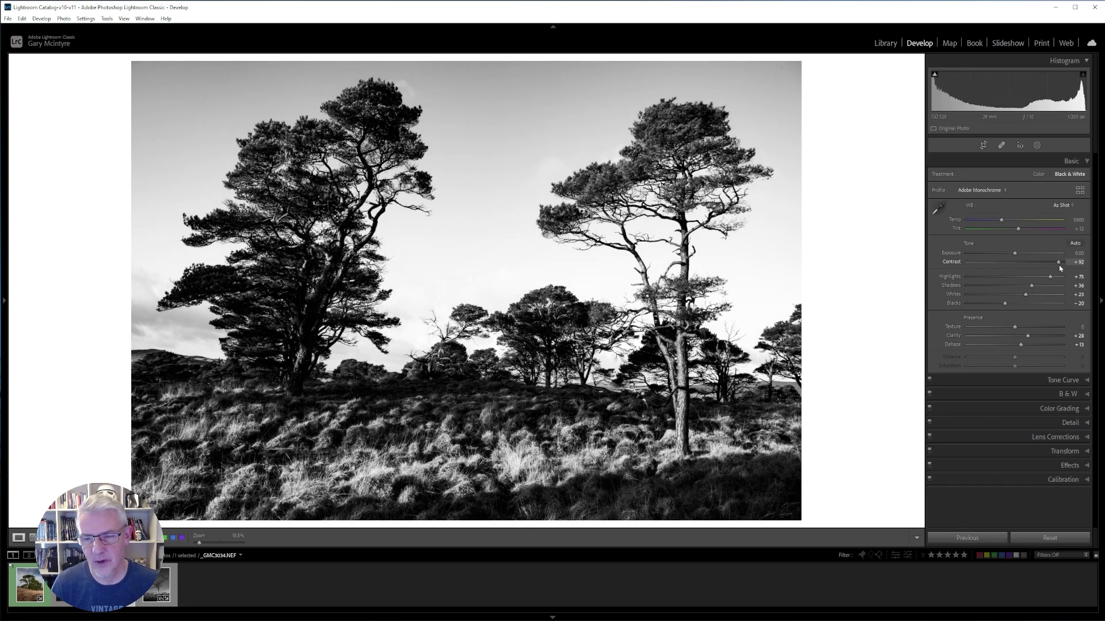
double_click(1058, 263)
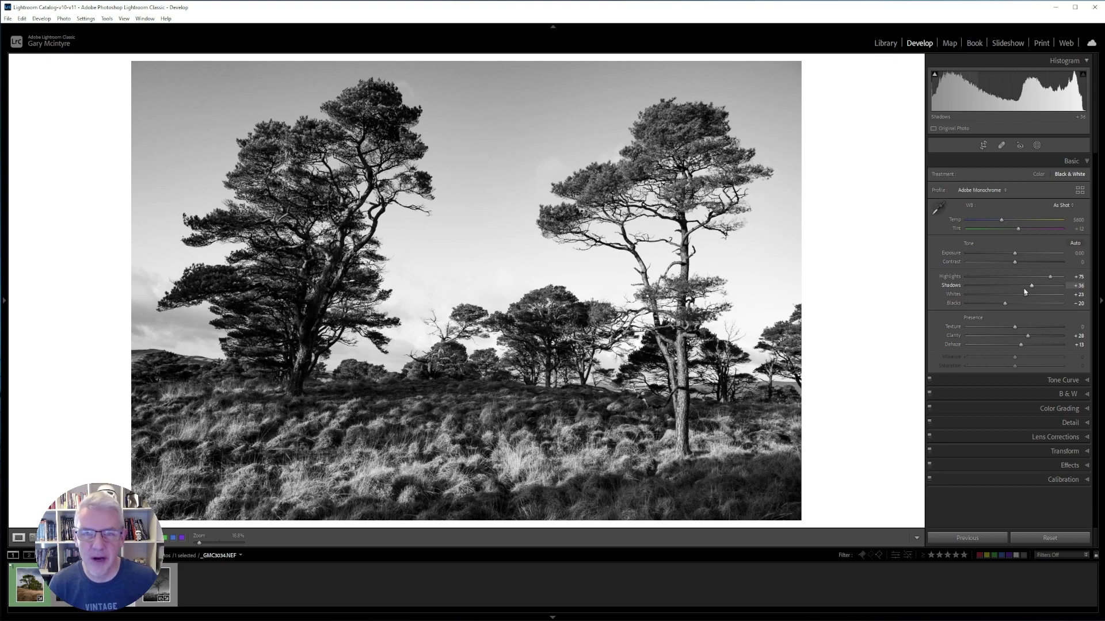
- In the black and white mix, set Yellow to +5 and darken the sky with the targeted adjustment tool to Blue -20
click(1067, 395)
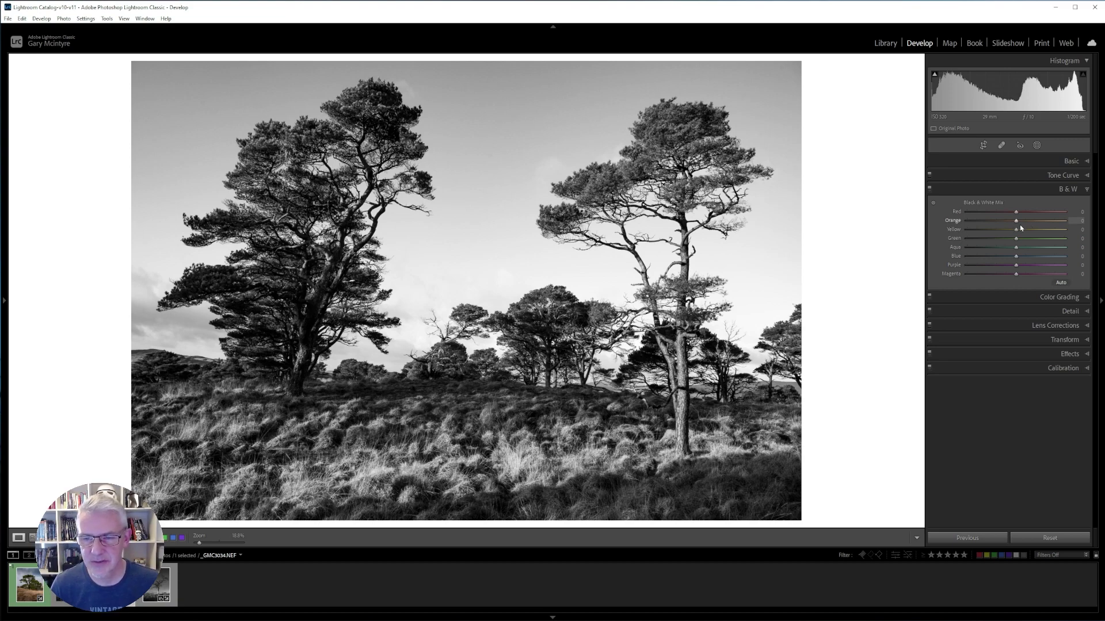
mouse_move(1017, 232)
mouse_down()
mouse_move(1055, 235)
mouse_move(988, 231)
mouse_move(1020, 234)
mouse_up()
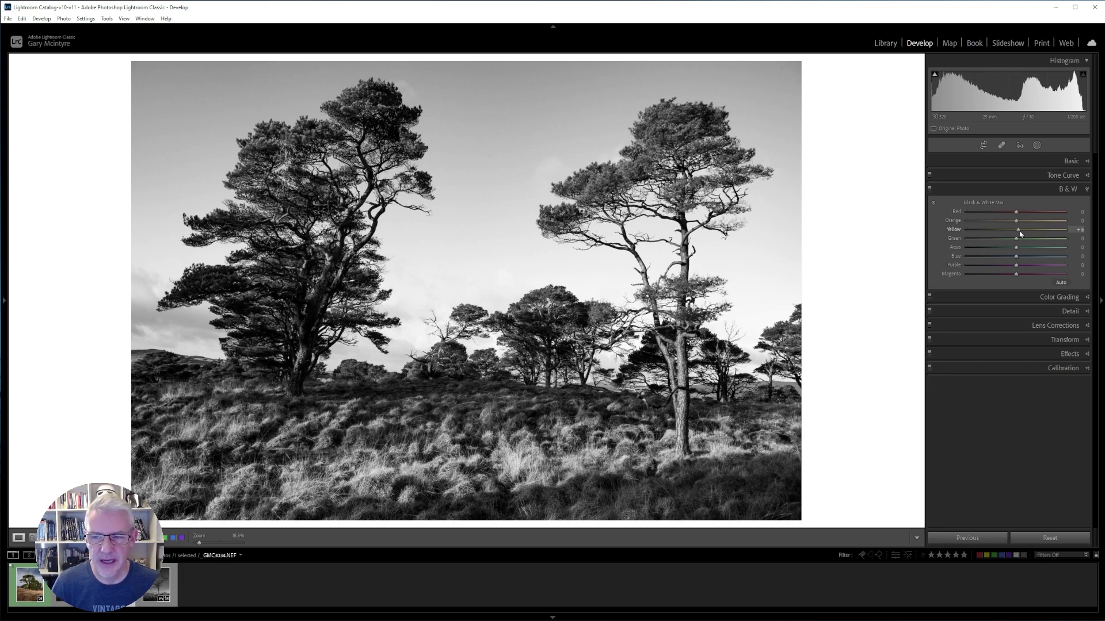
click(934, 204)
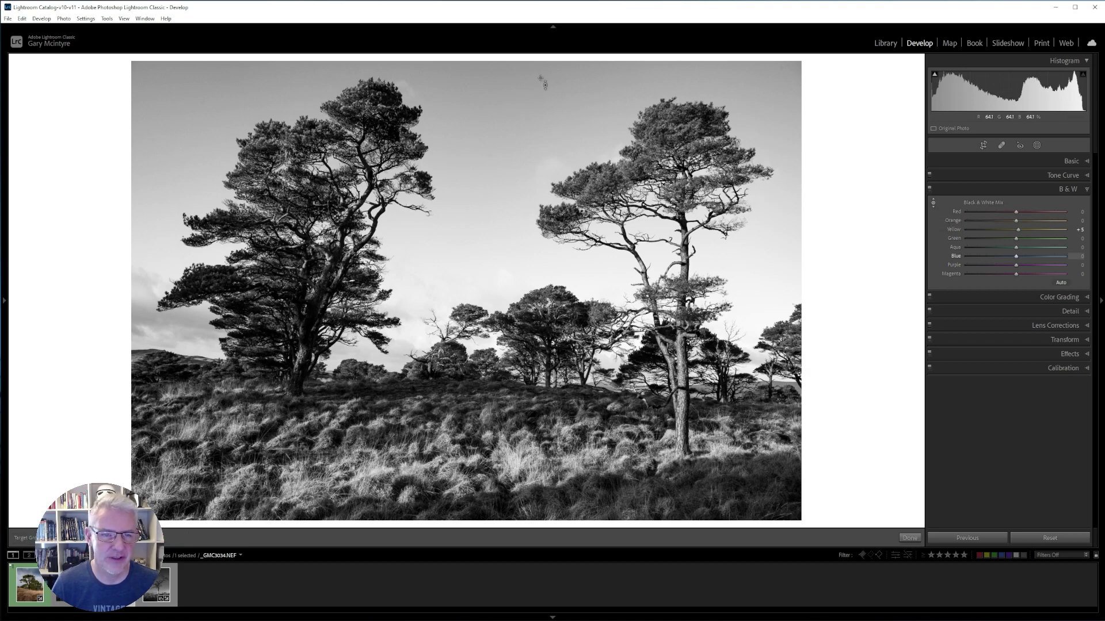
drag(541, 79, 541, 102)
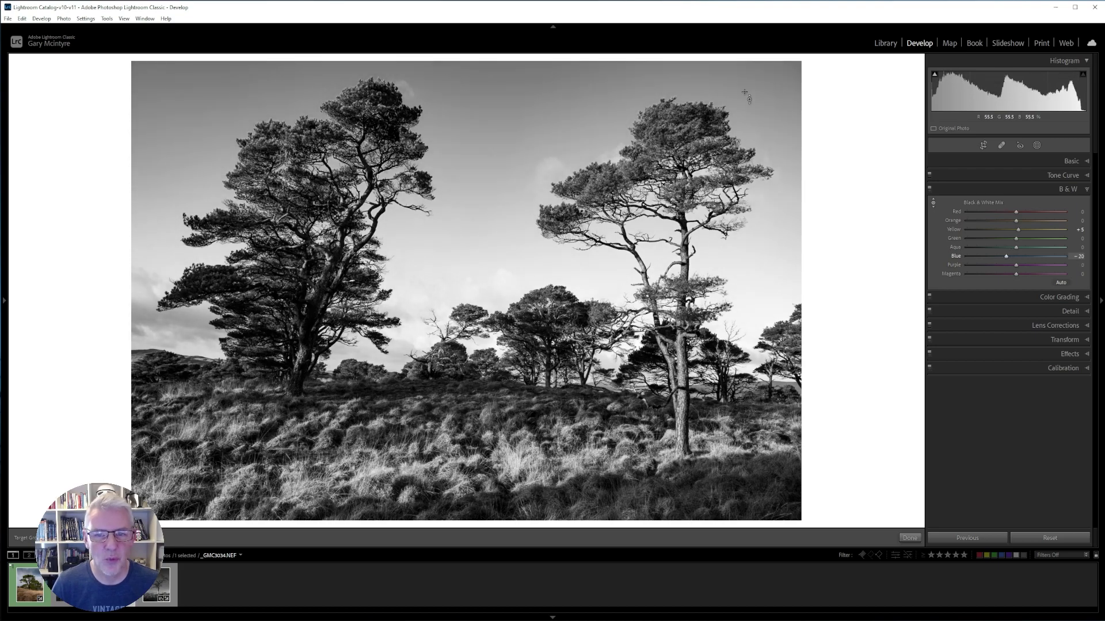
- Check the trees' edges against the sky at 100% magnification and set Blue to -15 in the black and white mix
click(933, 203)
click(723, 110)
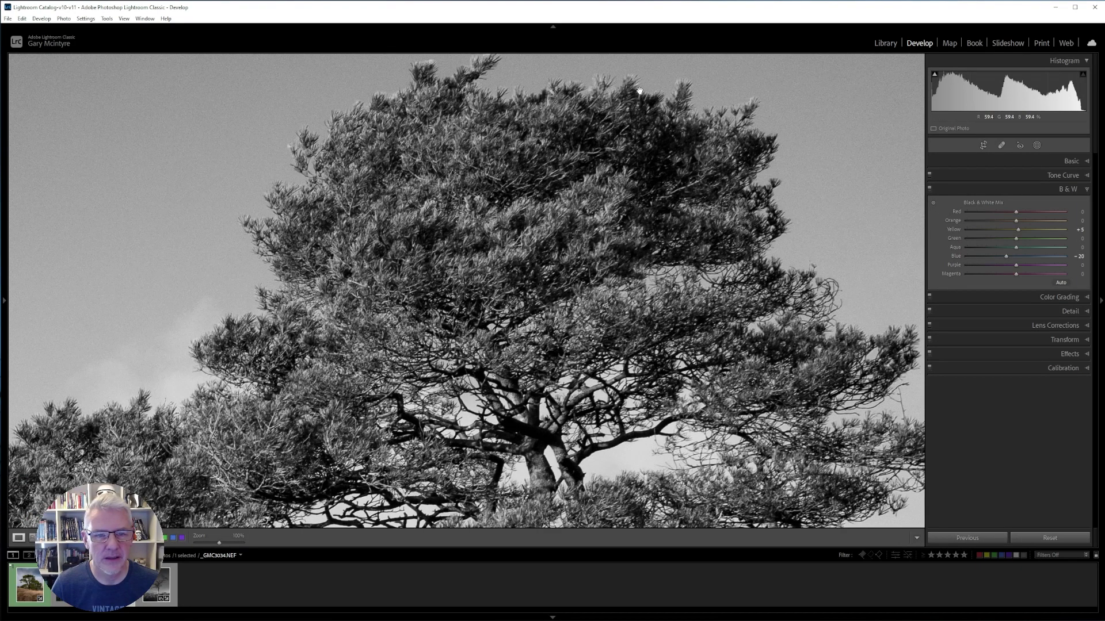
drag(414, 124, 654, 223)
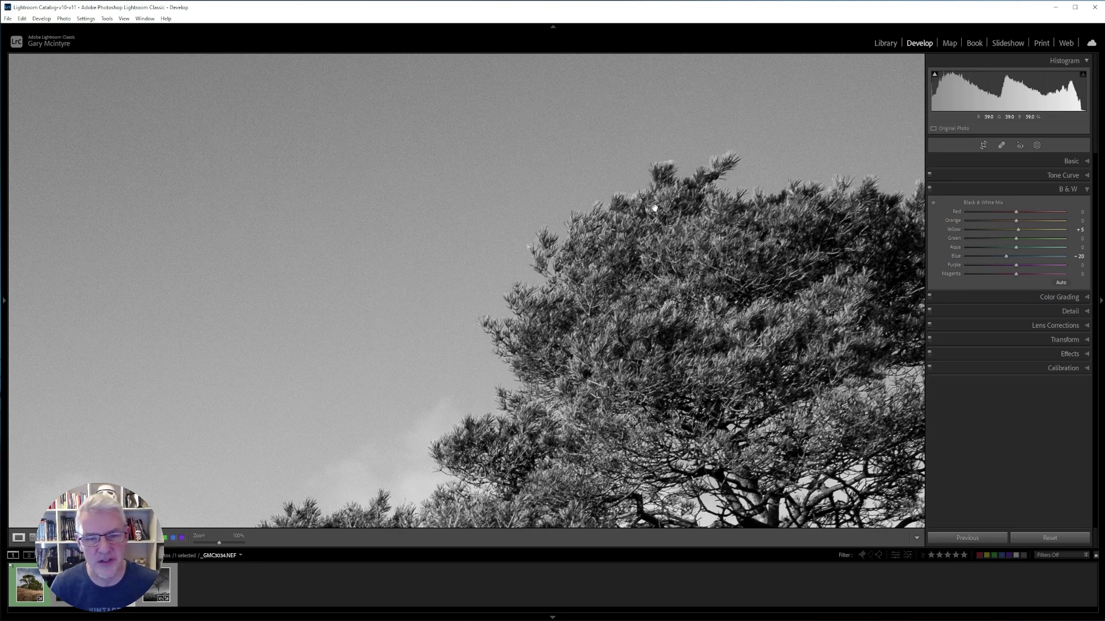
drag(816, 230, 547, 193)
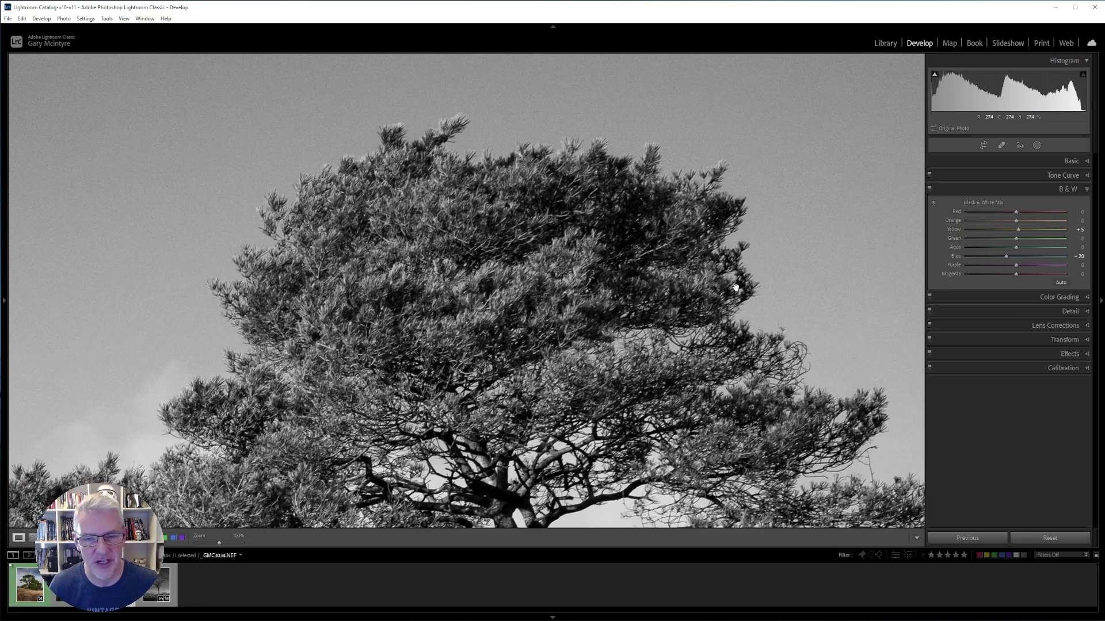
drag(736, 286, 863, 346)
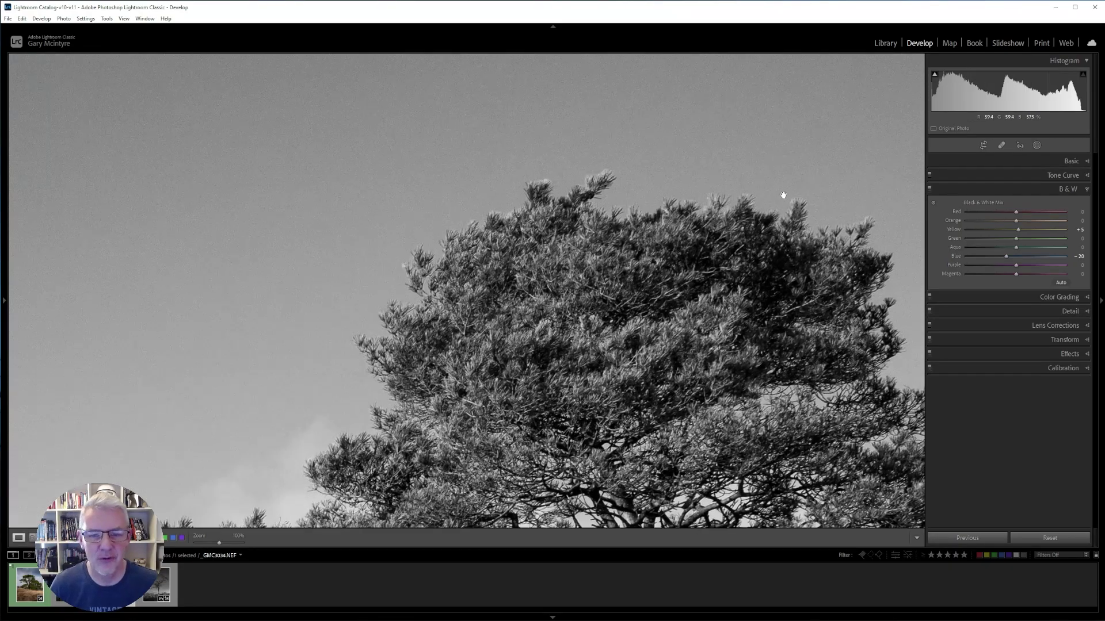
click(730, 211)
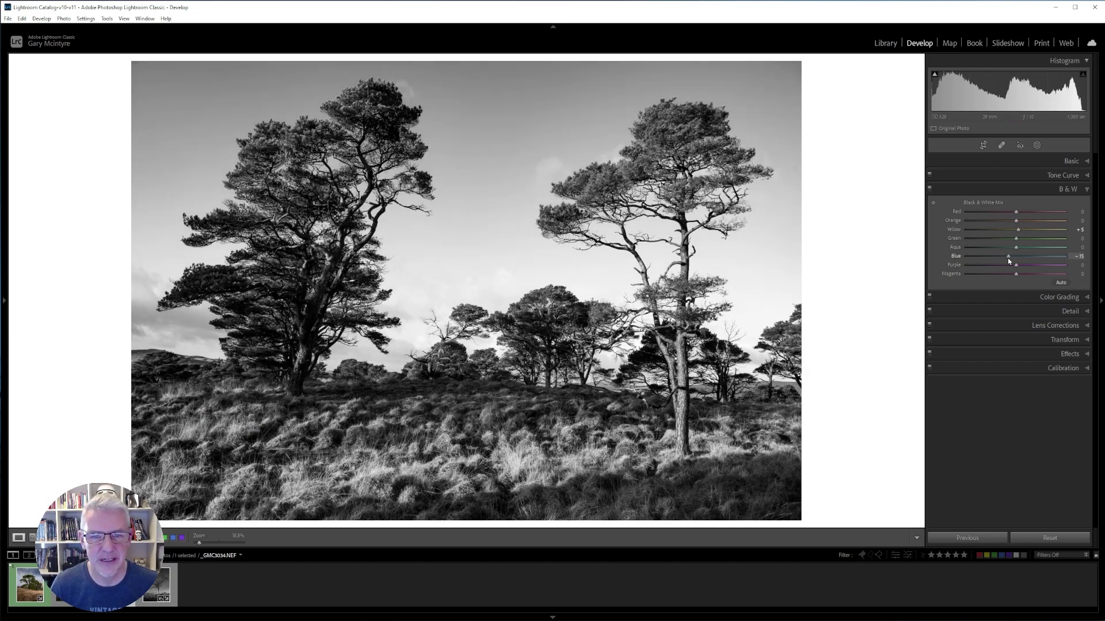
drag(1007, 257, 1009, 258)
click(677, 99)
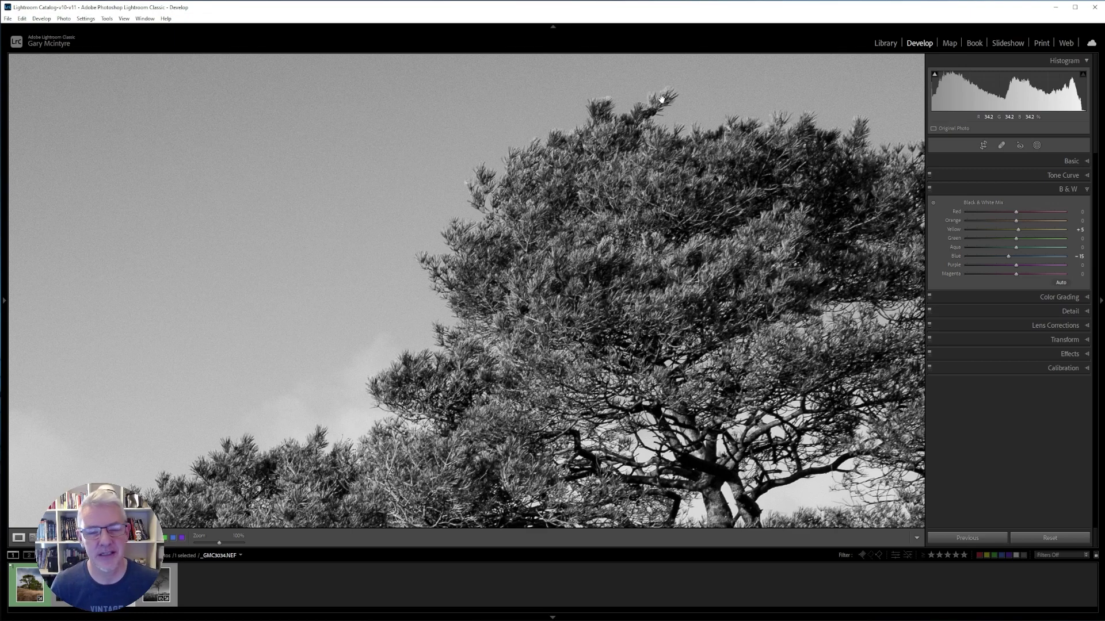
click(662, 100)
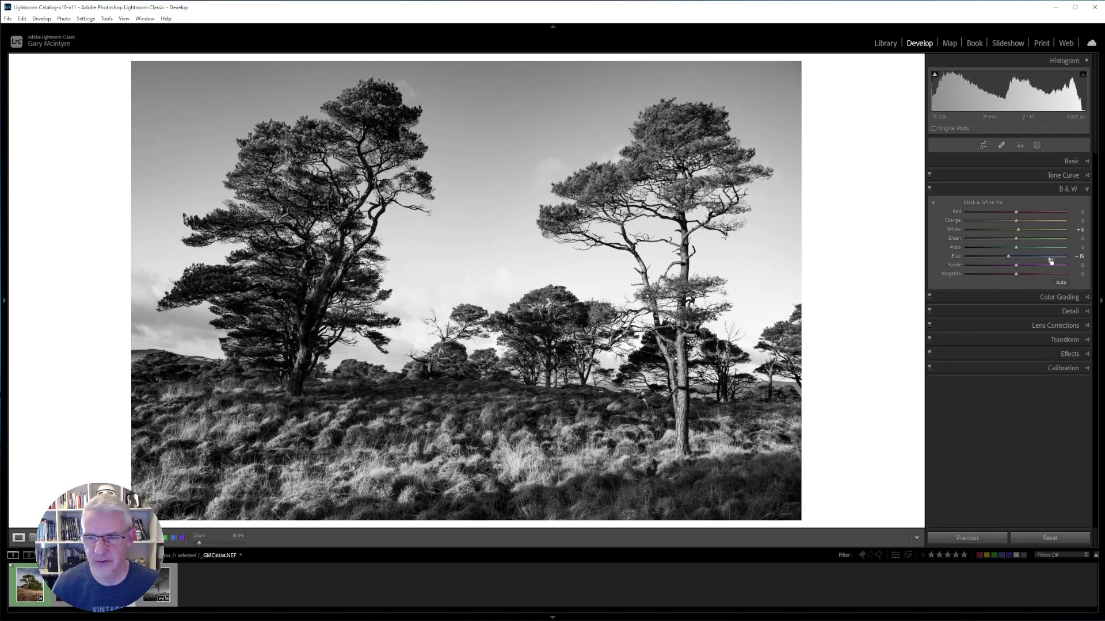
- Lighten a dark area of the photo with the targeted black and white adjustment, bringing Yellow to about +33
click(934, 204)
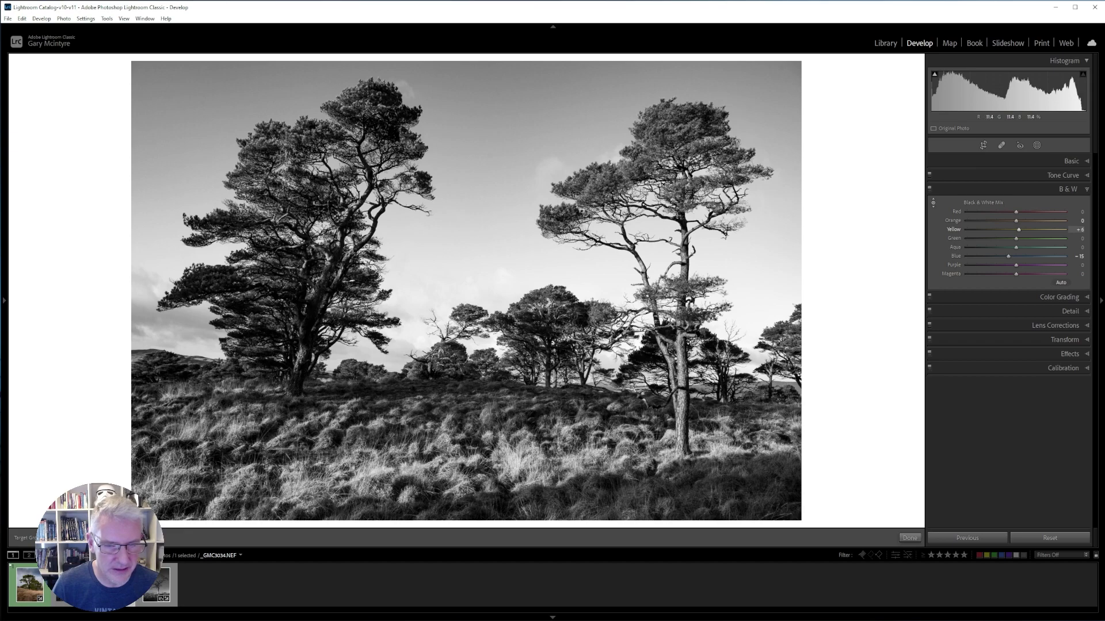
key(Up)
key(Up)
key(Up)
key(Up)
key(Up)
key(Up)
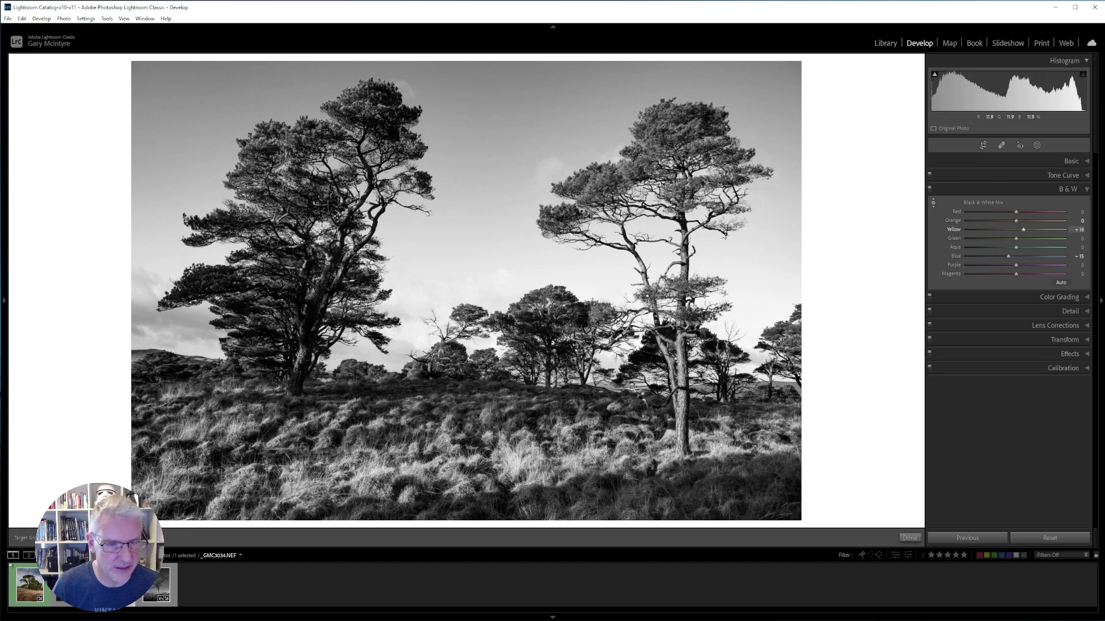
key(shift+Up)
key(shift+Up)
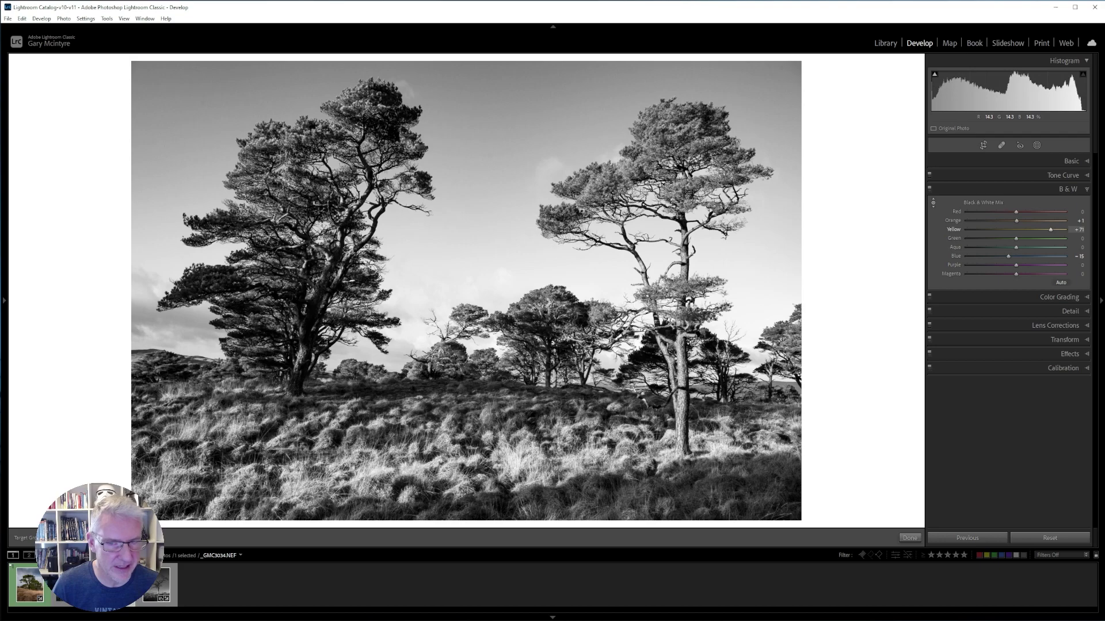
key(shift+Down)
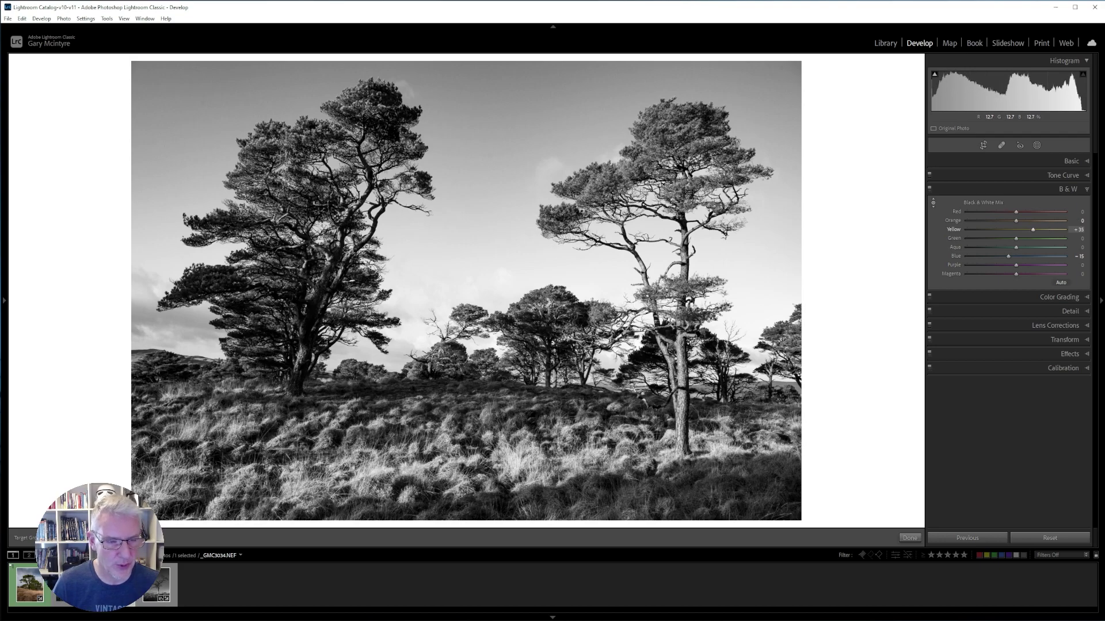
- Adjust the brightness of the foreground grass with the targeted adjustment, ending at Orange -4 and Yellow +36
key(Up)
key(Up)
key(Up)
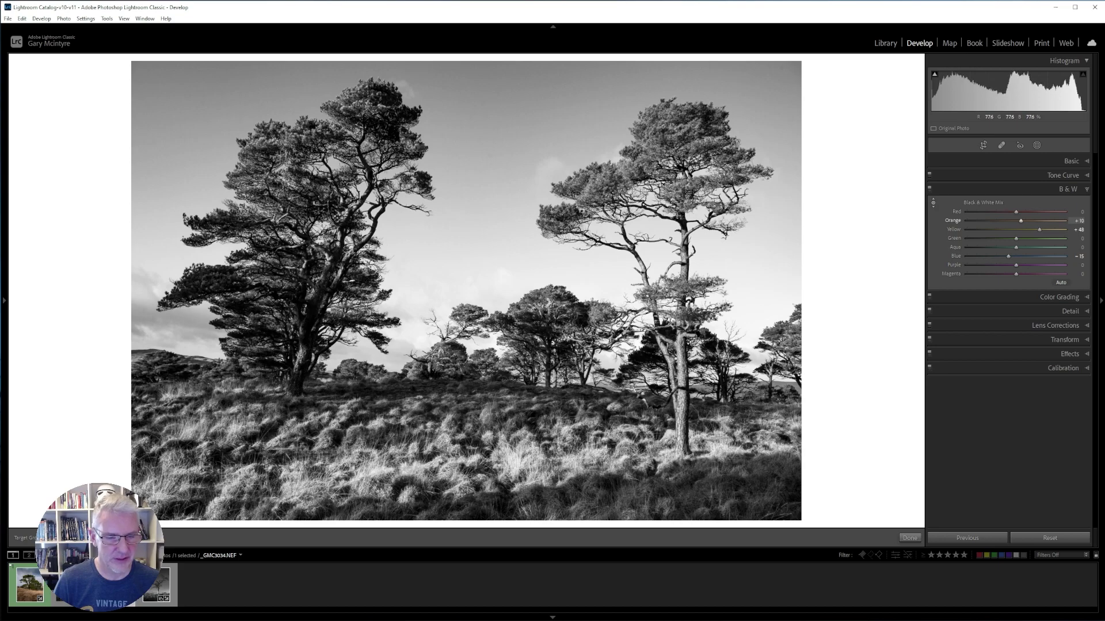
key(shift+Up)
key(shift+Down)
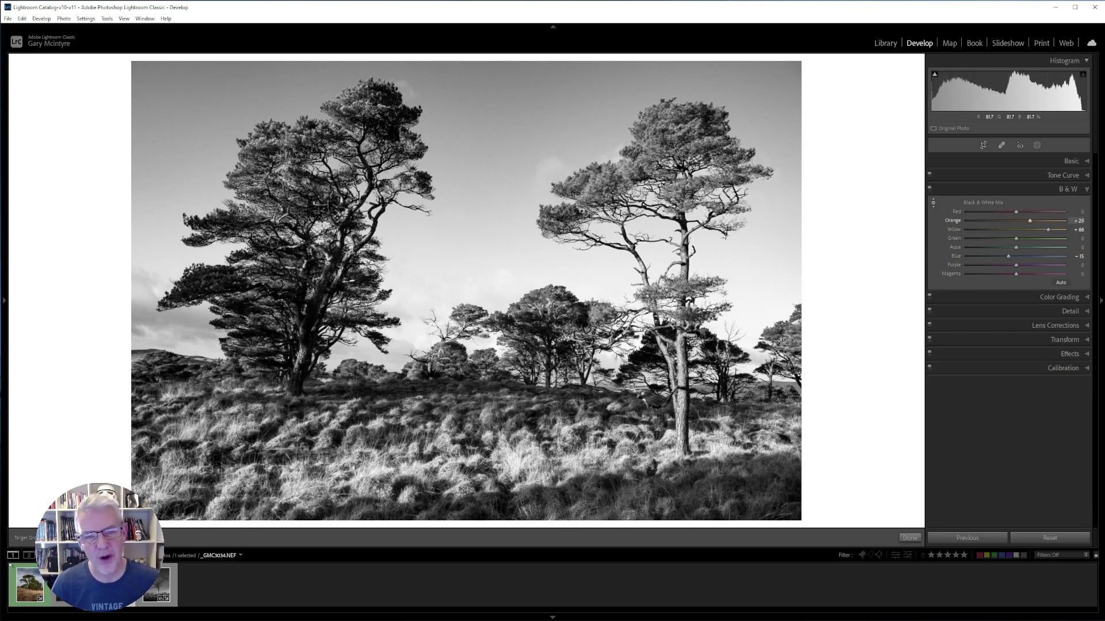
key(shift+Down)
key(shift+Down)
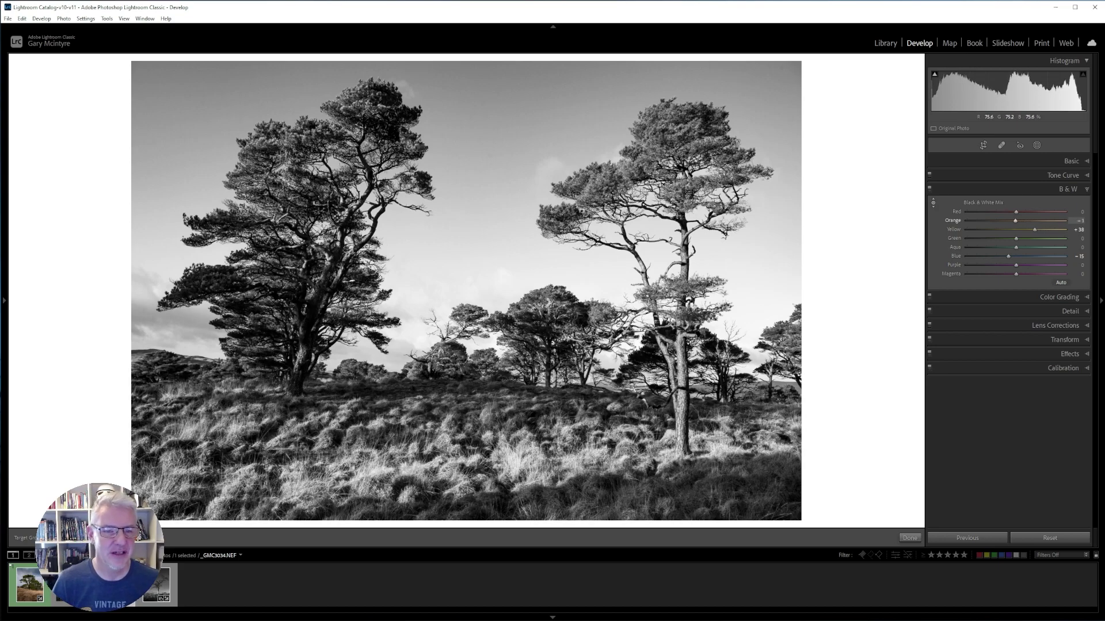
key(shift+Up)
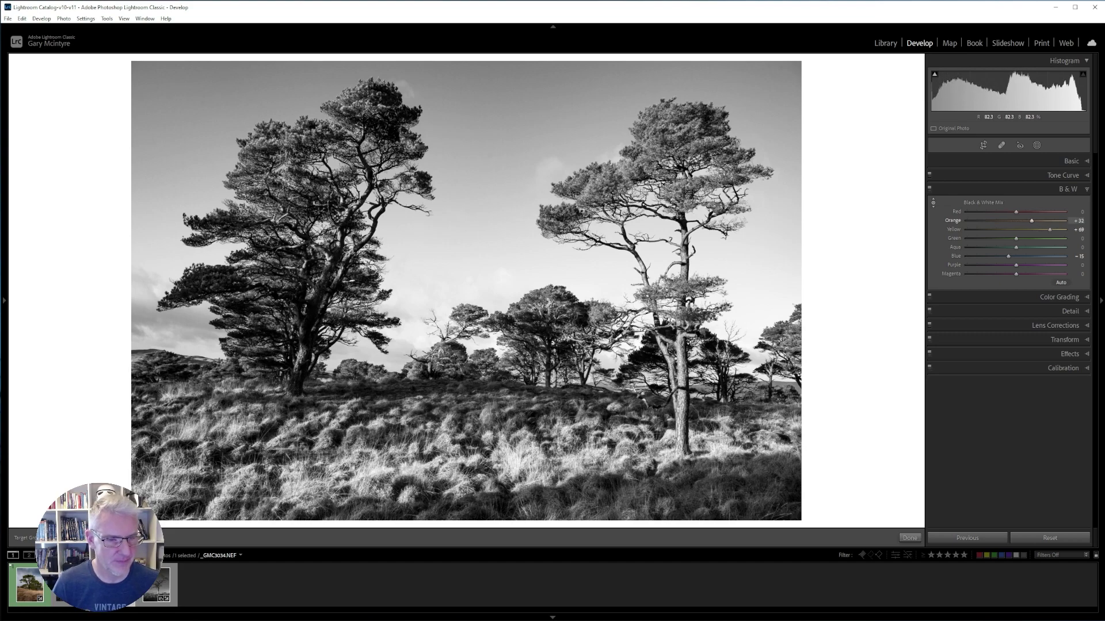
key(shift+Down)
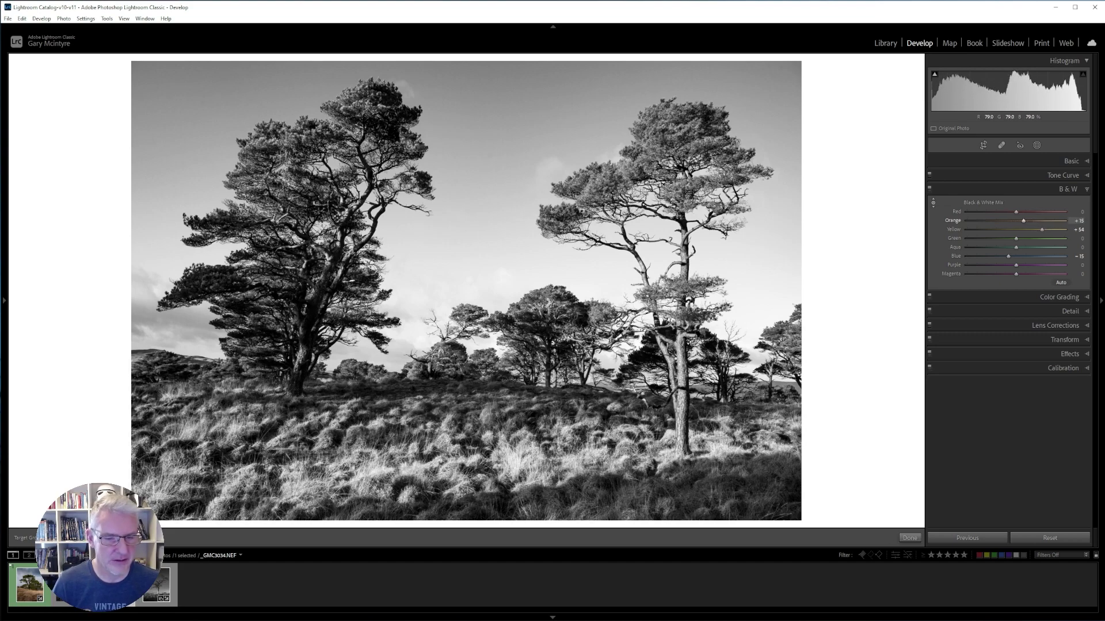
key(Down)
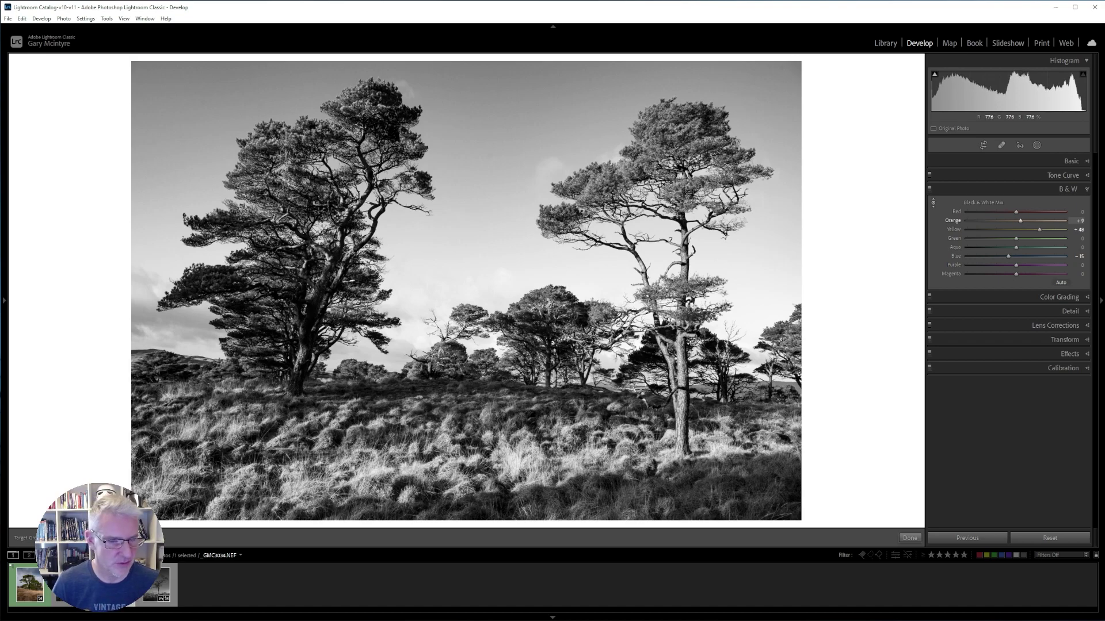
key(shift+Down)
key(Down)
key(Down)
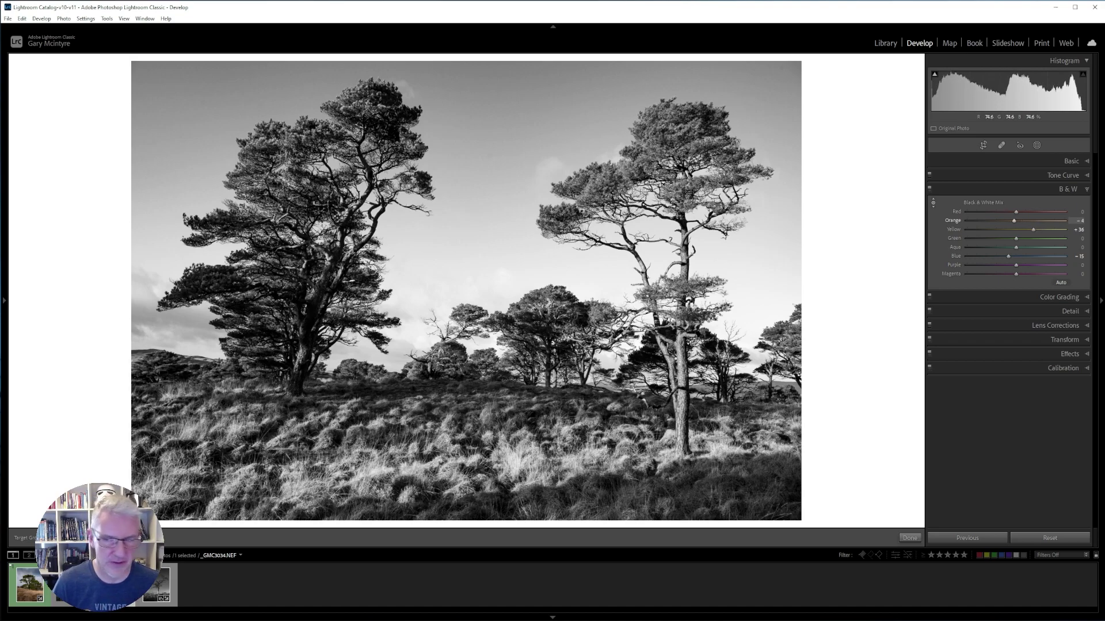
- Try darkening the grass to Orange -32 and Yellow +9, and undo that adjustment
key(Down)
key(Down)
key(Down)
key(Down)
key(Down)
key(Down)
key(Down)
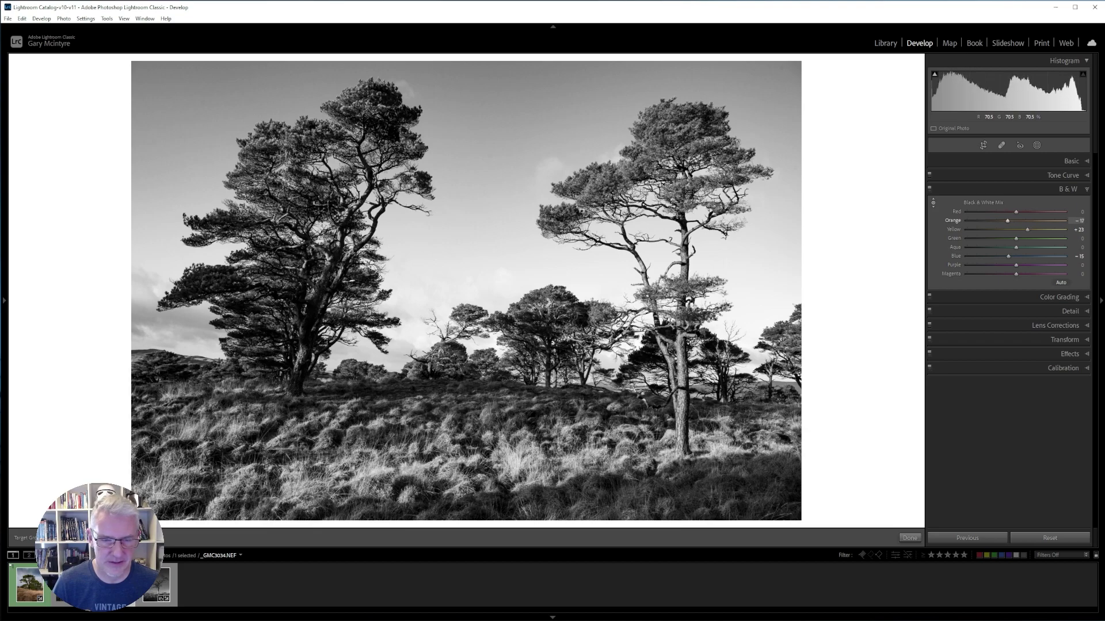
key(Down)
key(Down)
key(Down)
key(Down)
key(Down)
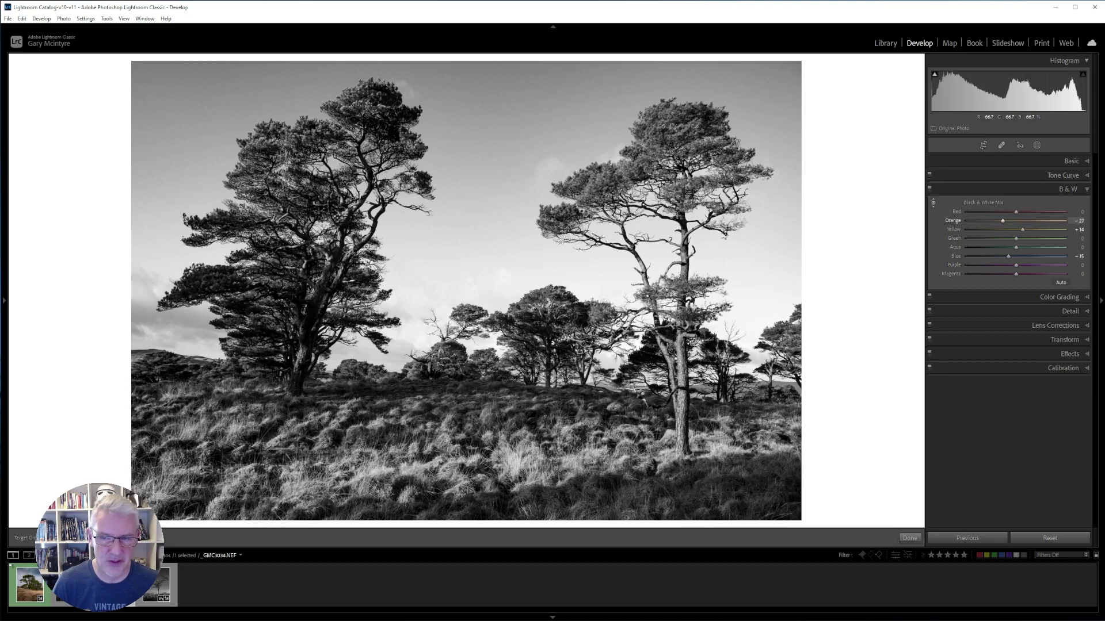
key(Down)
key(Down)
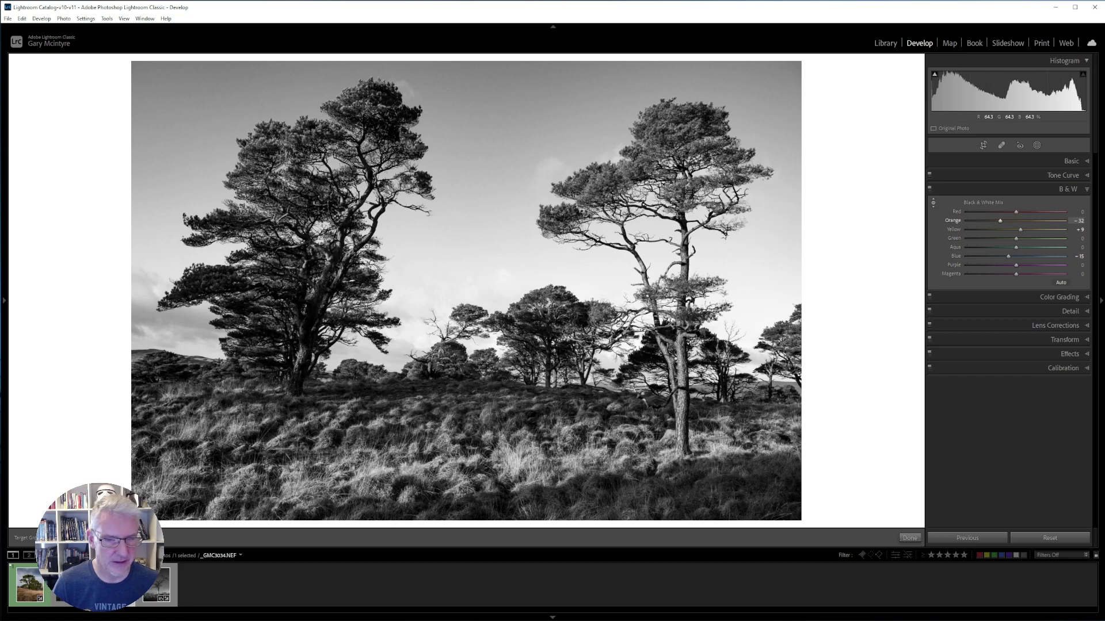
key(ctrl+z)
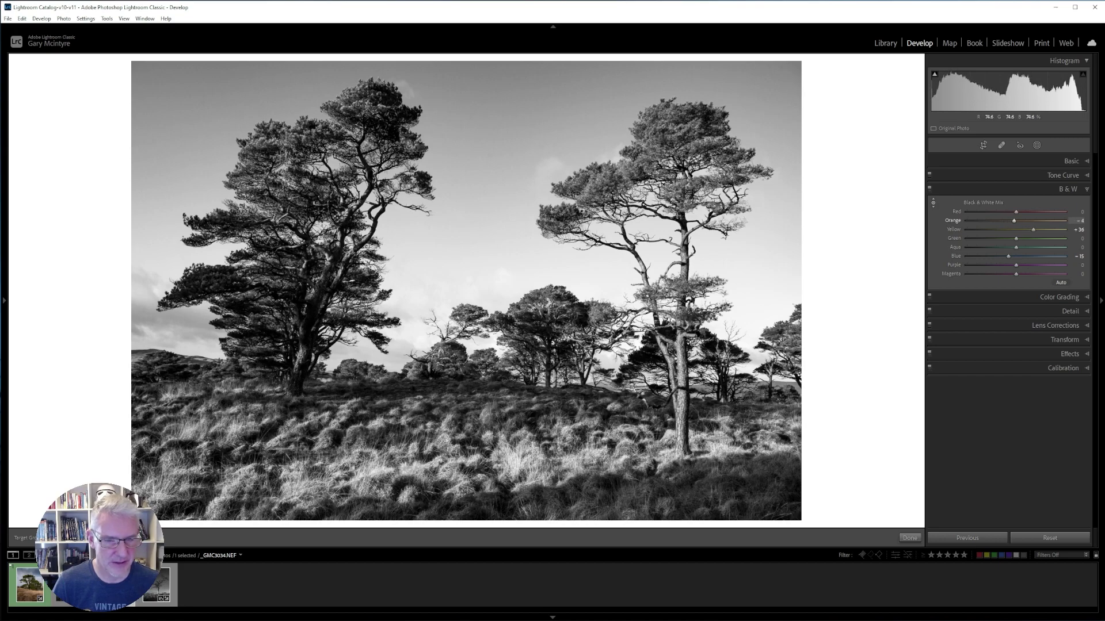
- Darken the grass slightly to Orange -6 and Yellow +33, and leave the black and white mix for the tone curve
key(Down)
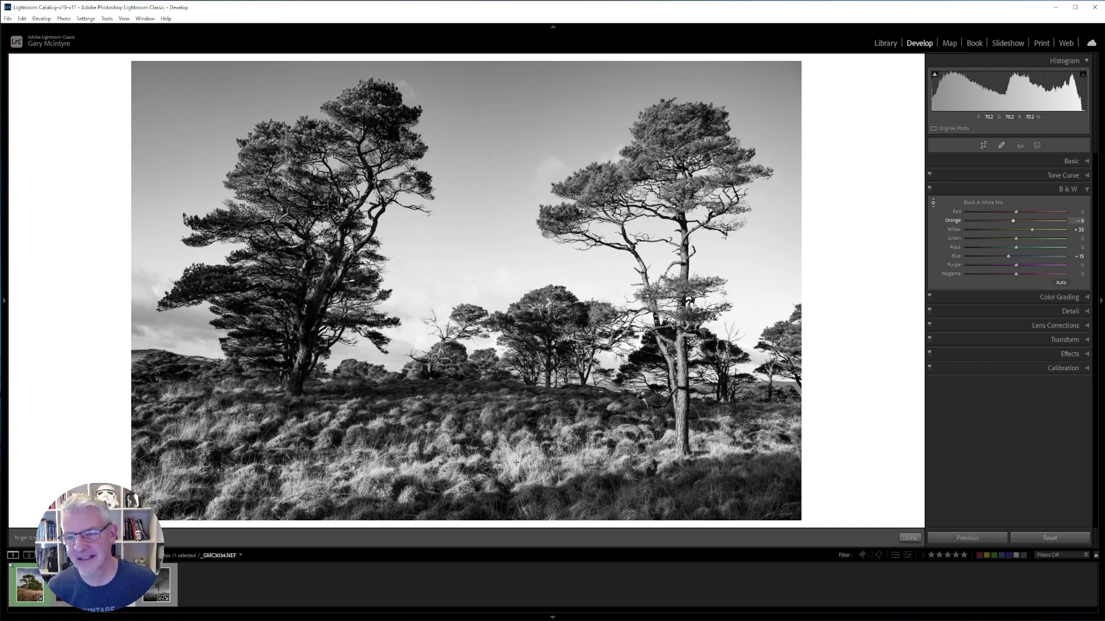
click(1069, 175)
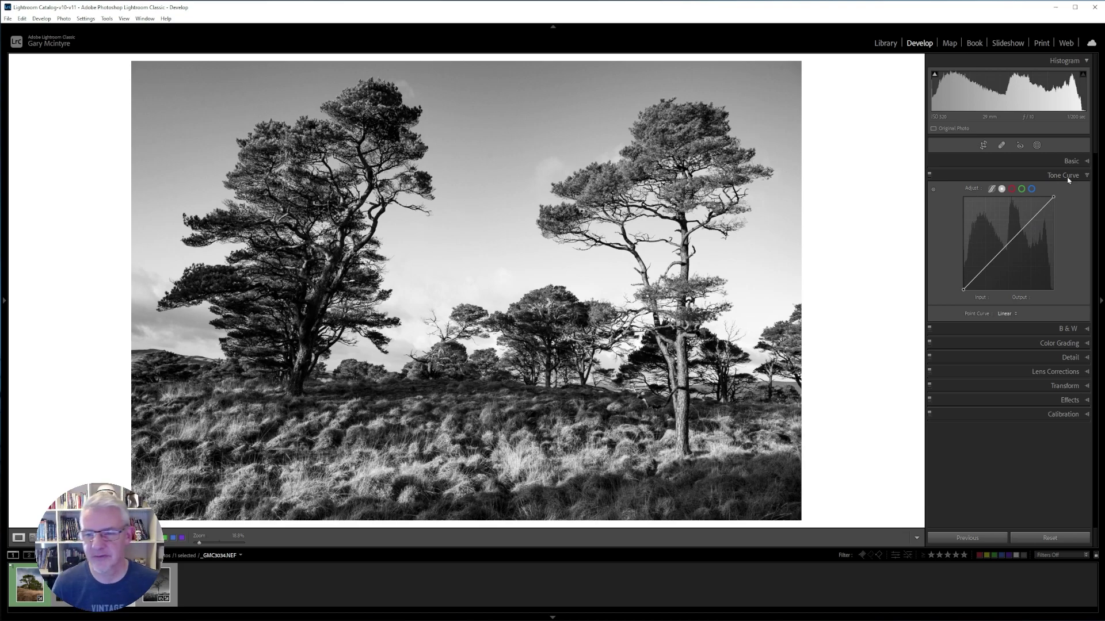
- Set the sharpening Amount to 45 and Masking to 85, using the mask preview to exclude the sky
click(1070, 357)
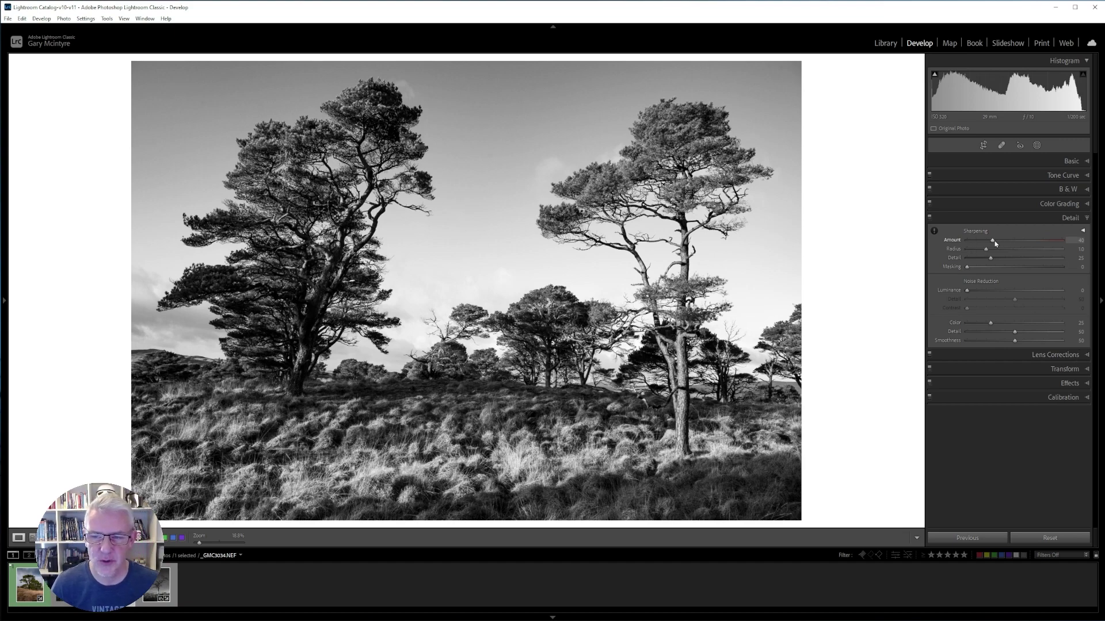
key(alt)
drag(967, 268, 1030, 271)
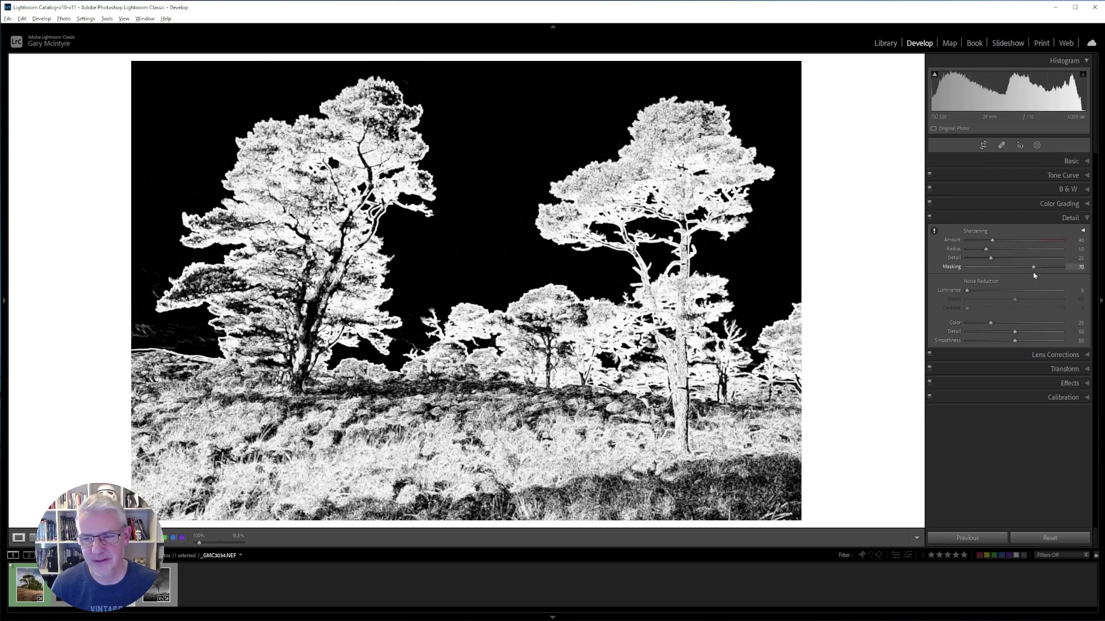
drag(1033, 275, 1033, 275)
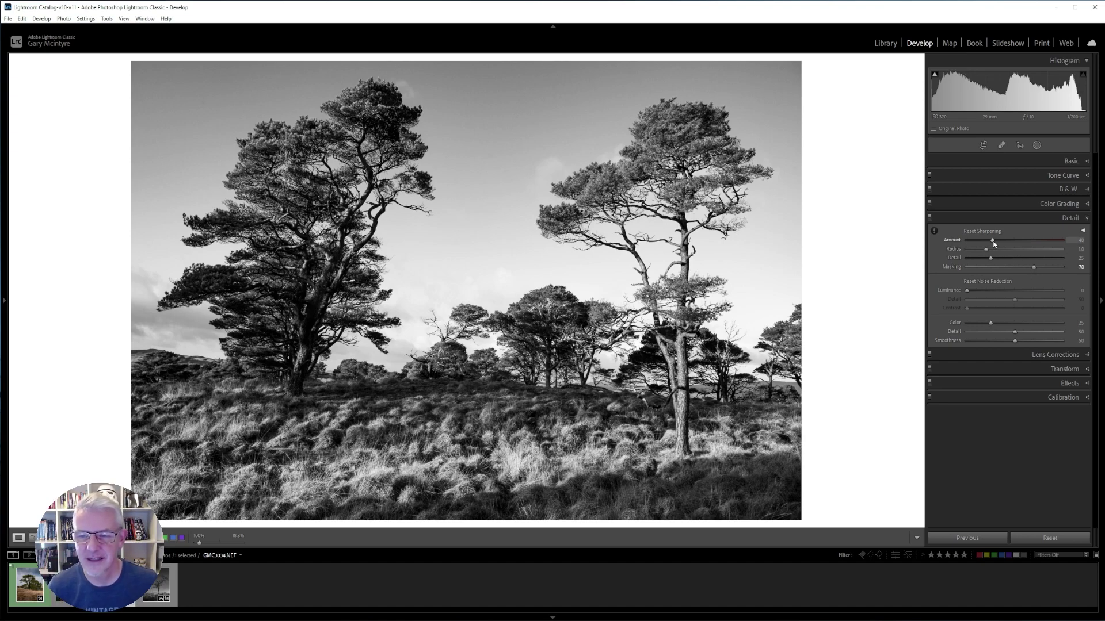
key(alt)
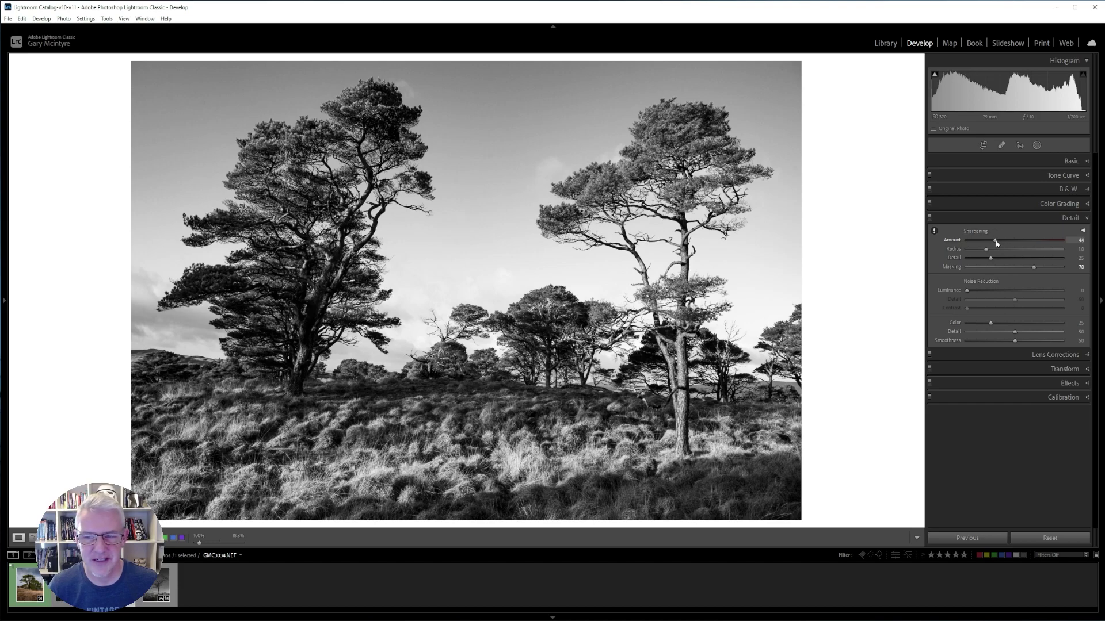
key(alt)
drag(995, 241, 1047, 270)
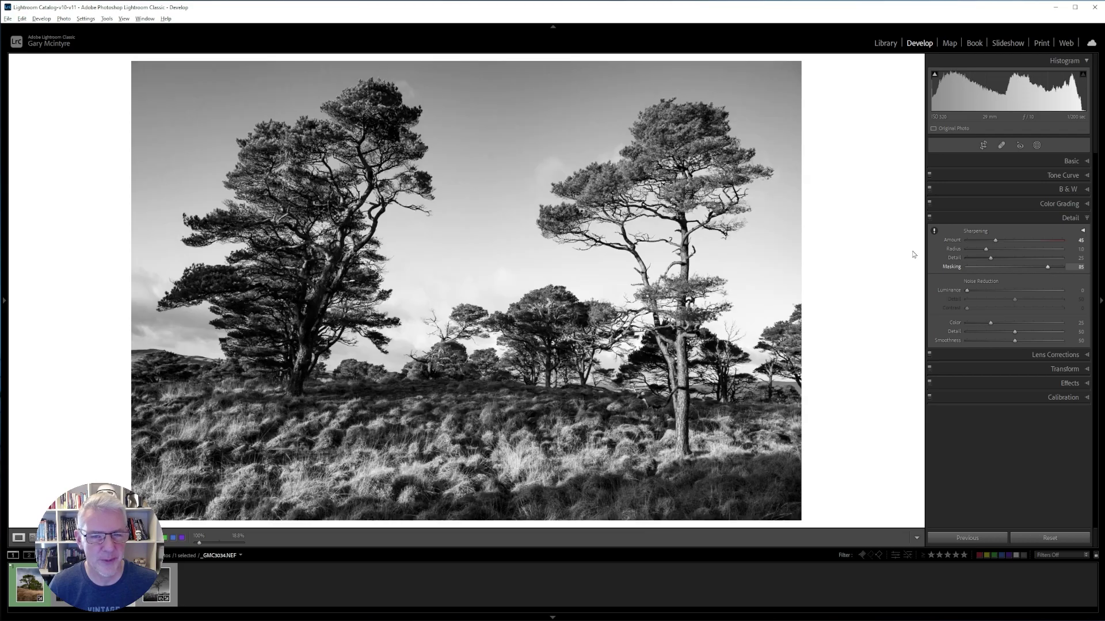
- Inspect the sharpened branches, tree trunk and foreground grass at 100% magnification
click(660, 176)
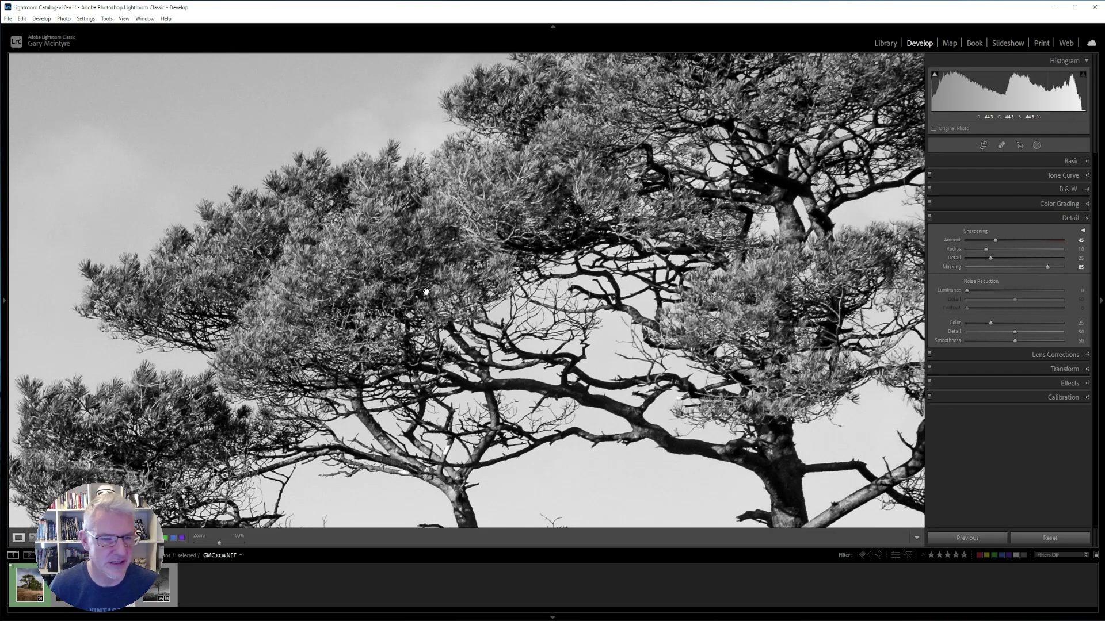
drag(336, 280, 633, 213)
drag(426, 101, 667, 195)
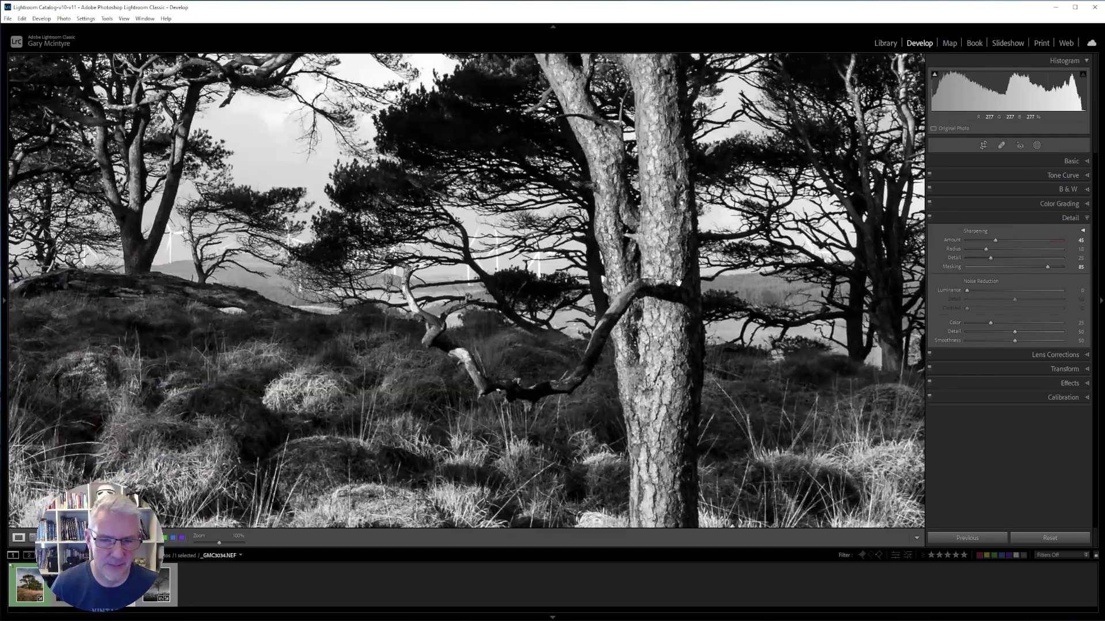
drag(670, 265, 754, 317)
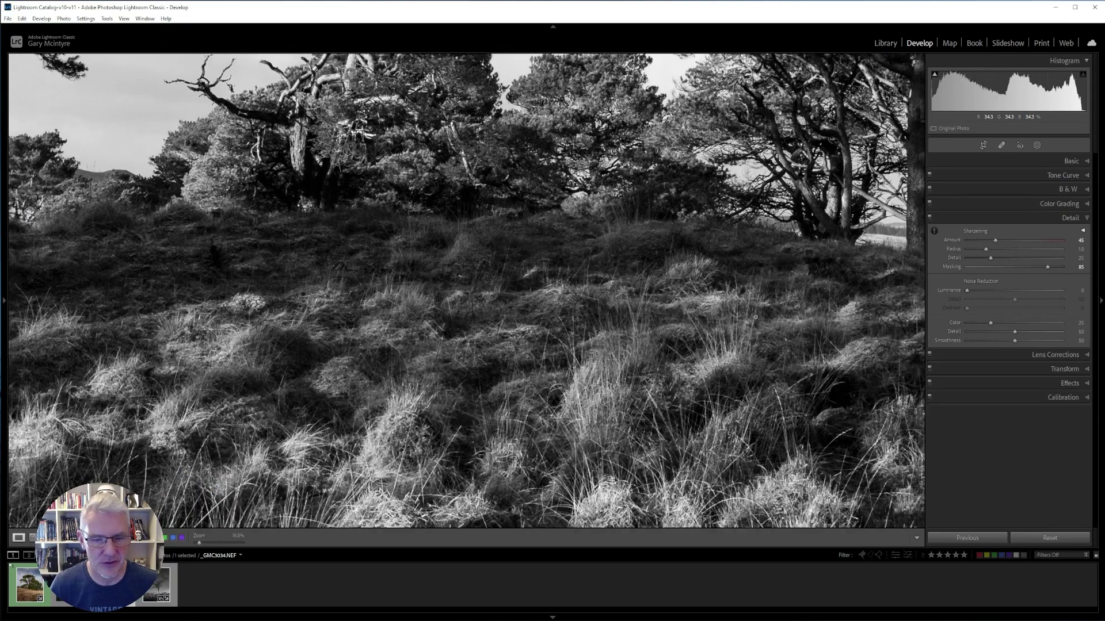
click(755, 317)
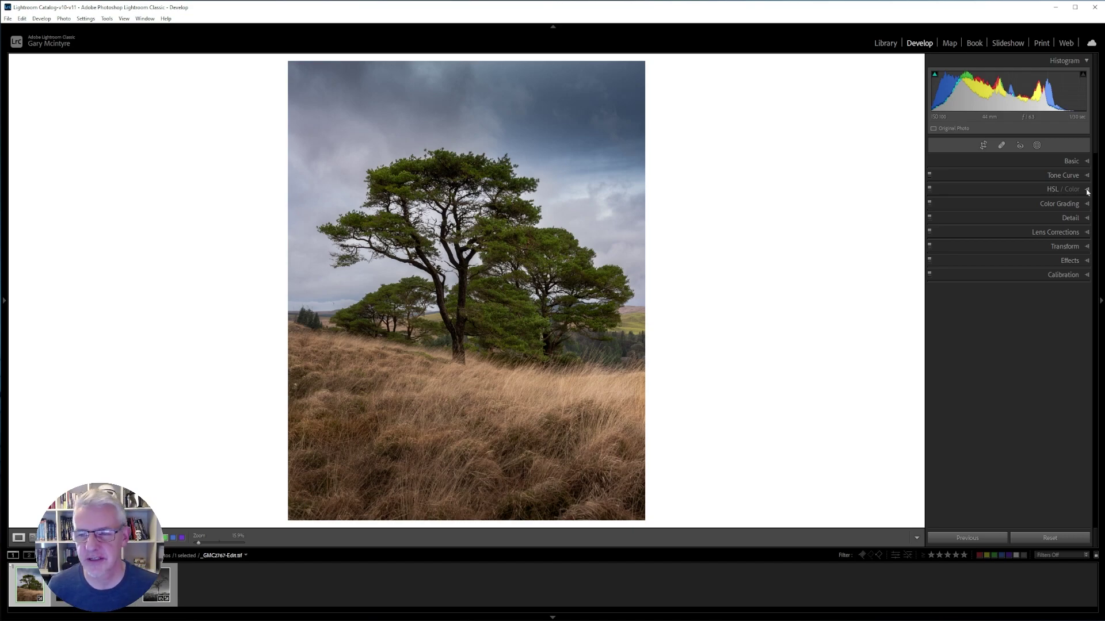
- Convert the colour photo of the hillside trees with the Monochrome profile, and check its sharpening settings
click(1085, 161)
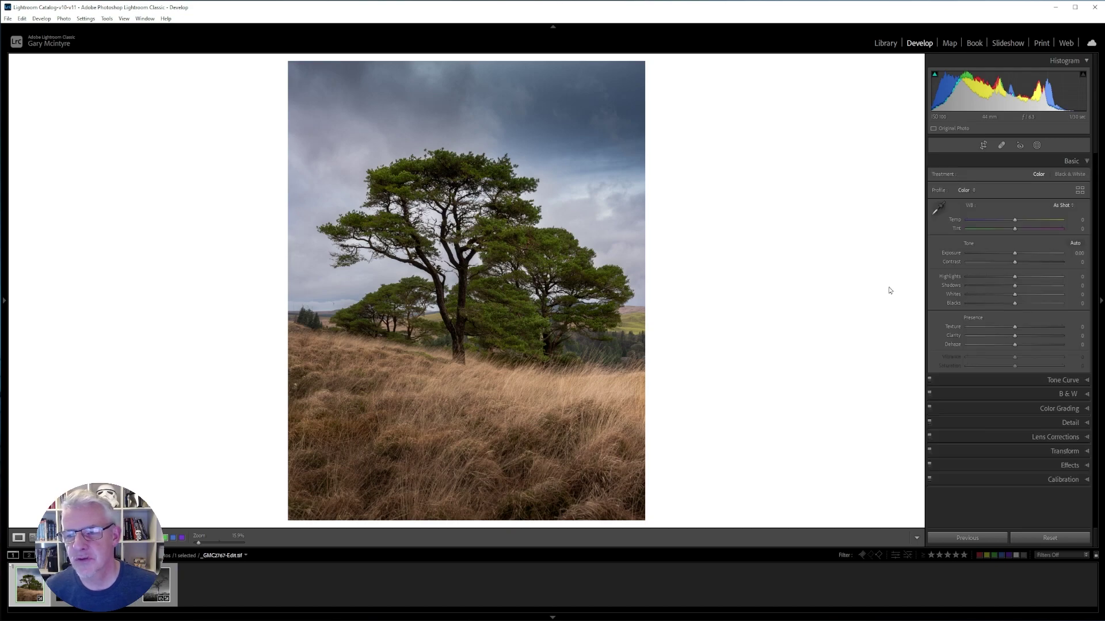
click(974, 192)
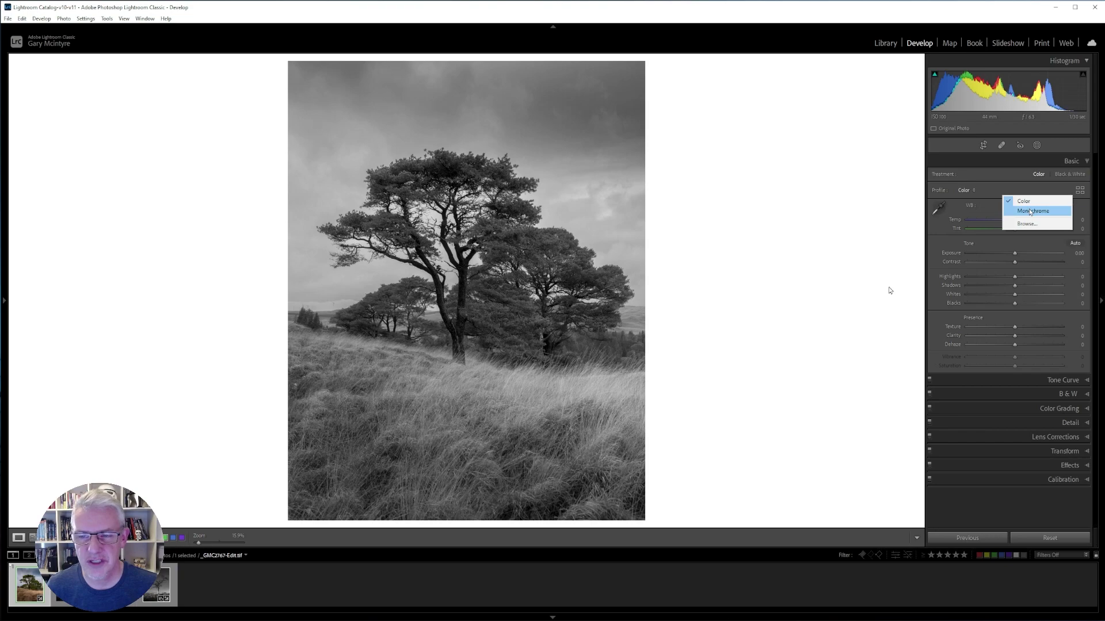
click(1030, 211)
key(ctrl+5)
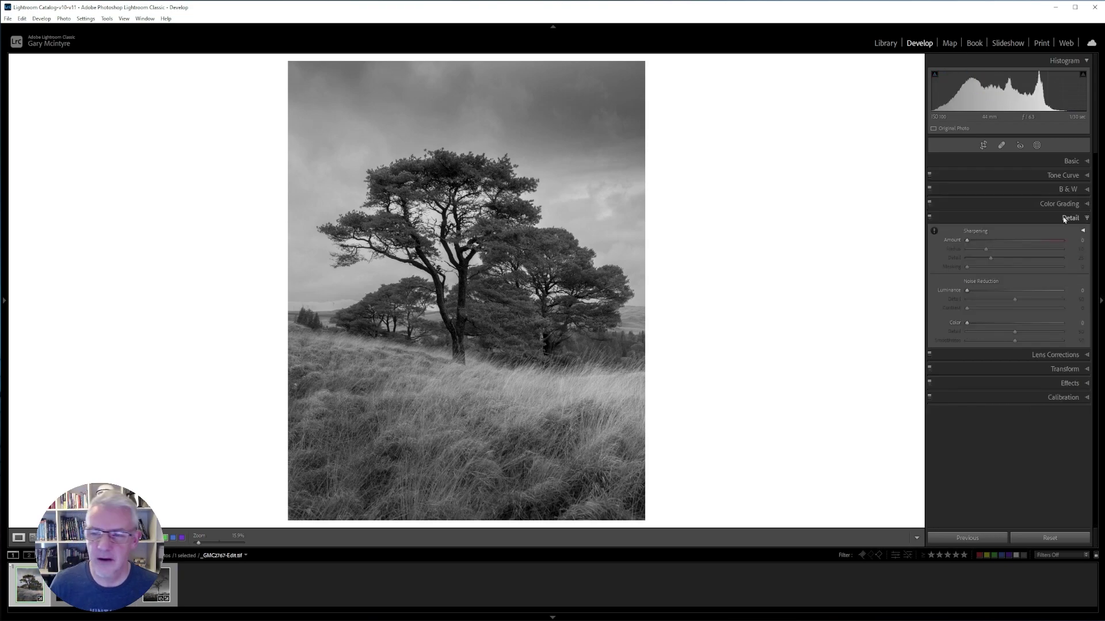
click(1071, 161)
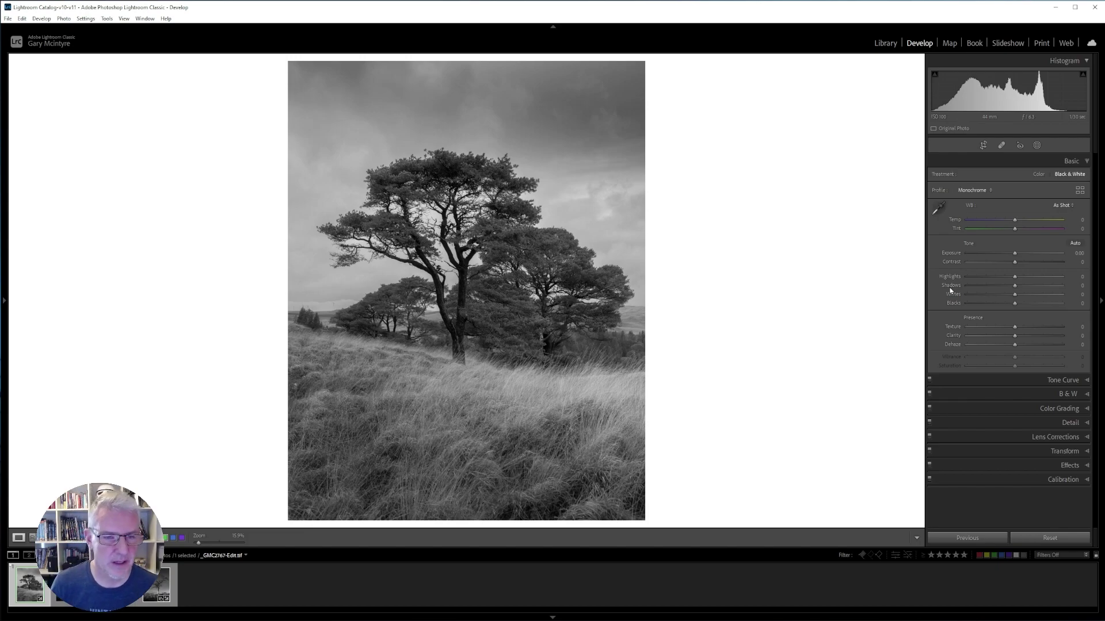
- Inspect the dark trunks up close, set Blacks to -3, and check the shadow clipping on the photo
click(460, 267)
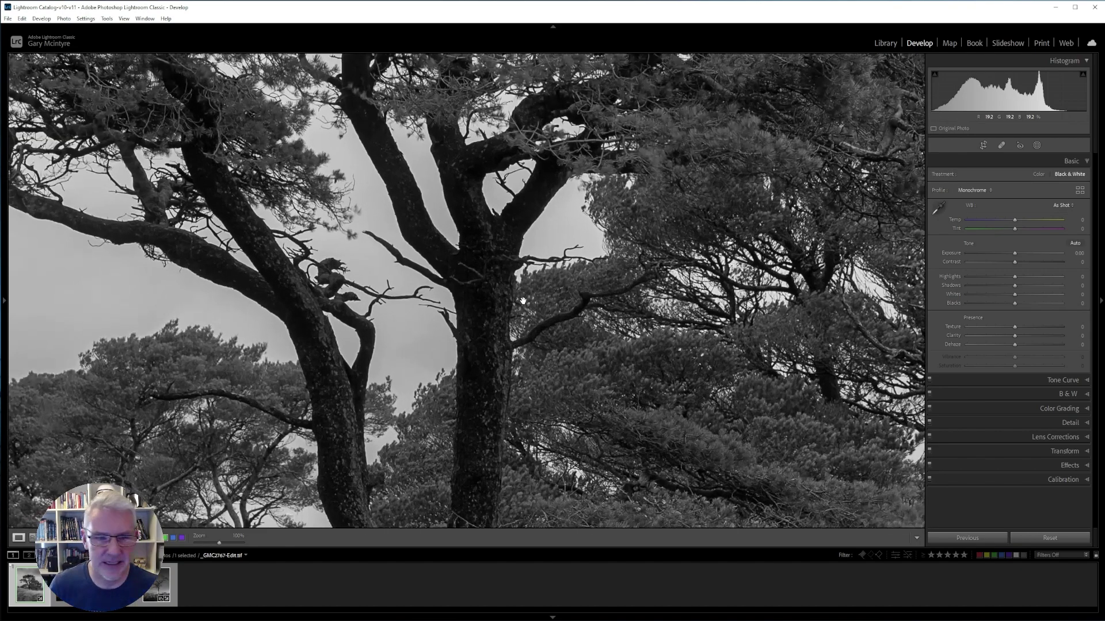
click(465, 282)
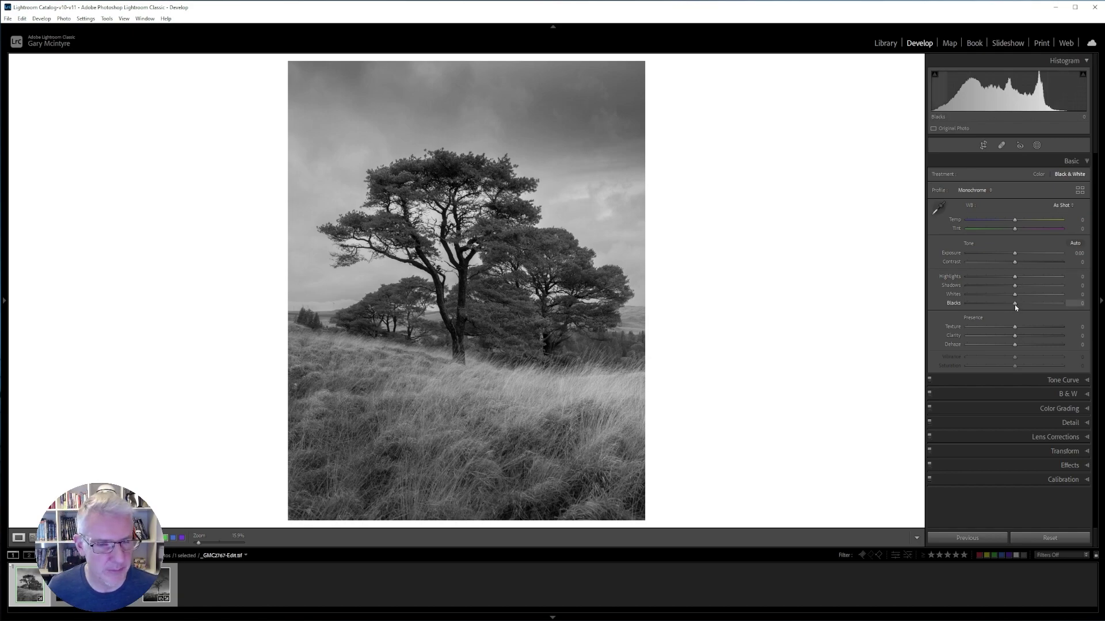
drag(1010, 306, 1008, 306)
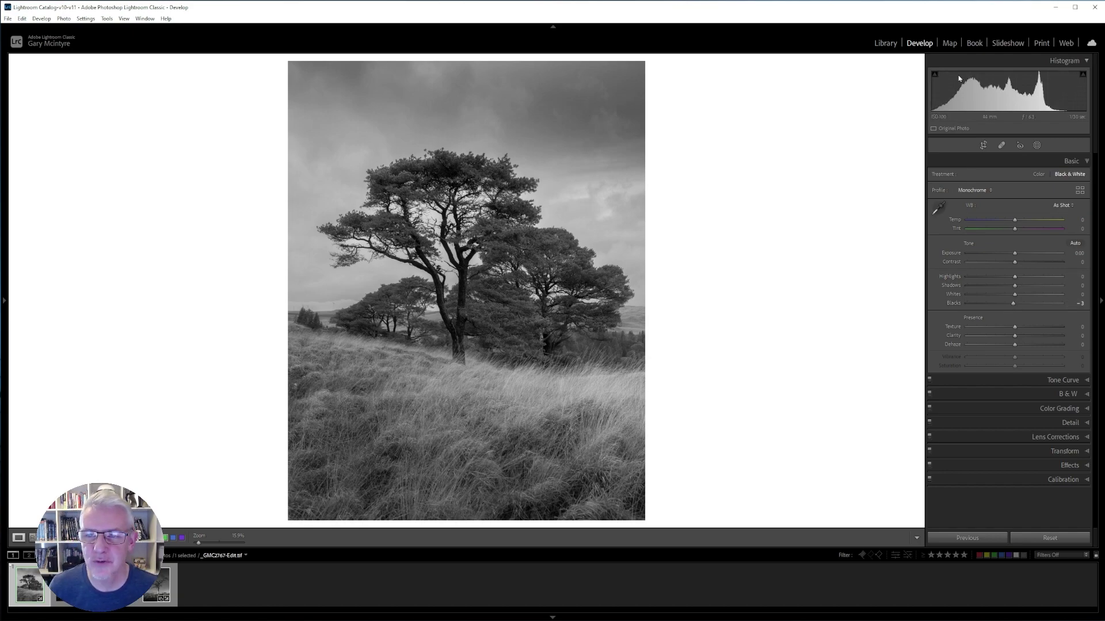
click(933, 74)
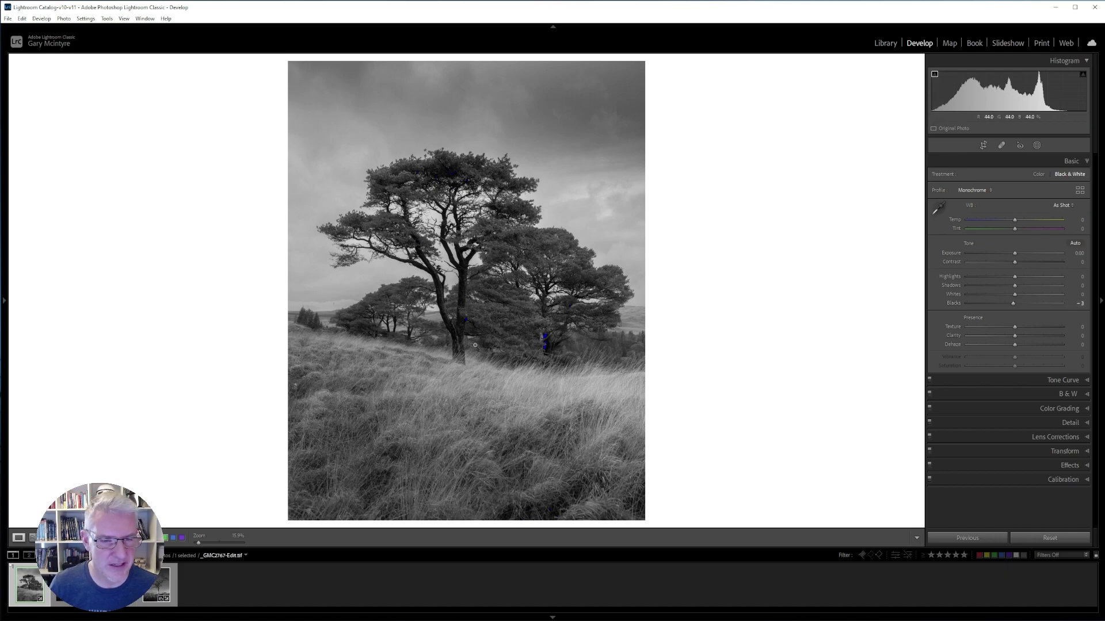
click(933, 75)
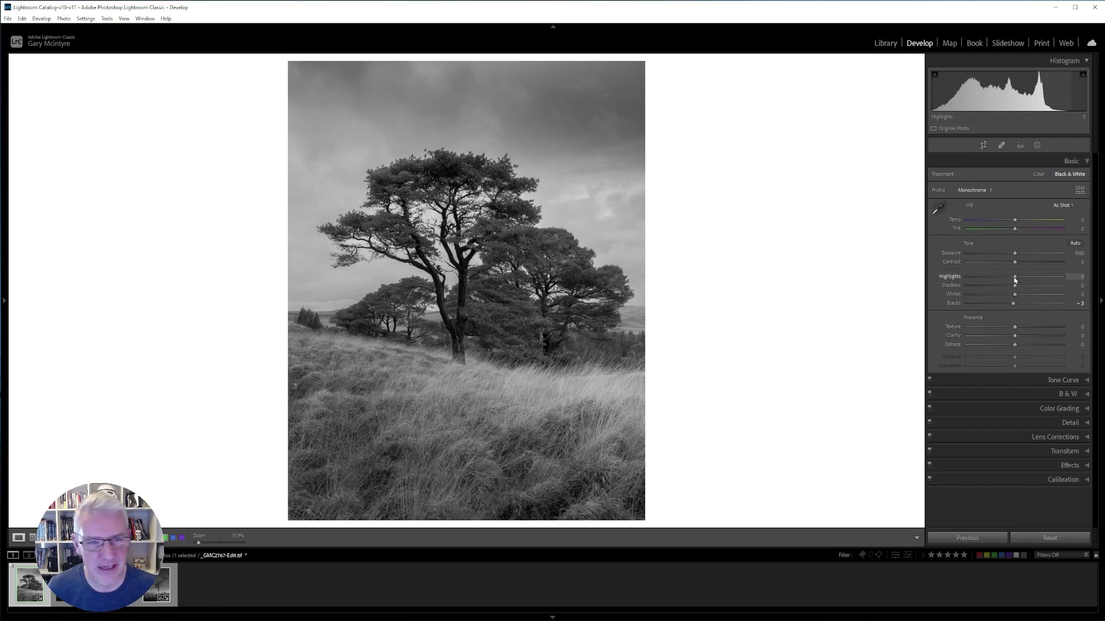
- Set Highlights to +15 and Dehaze to +33, and check the effect on the tree trunks up close
drag(1014, 279, 1022, 280)
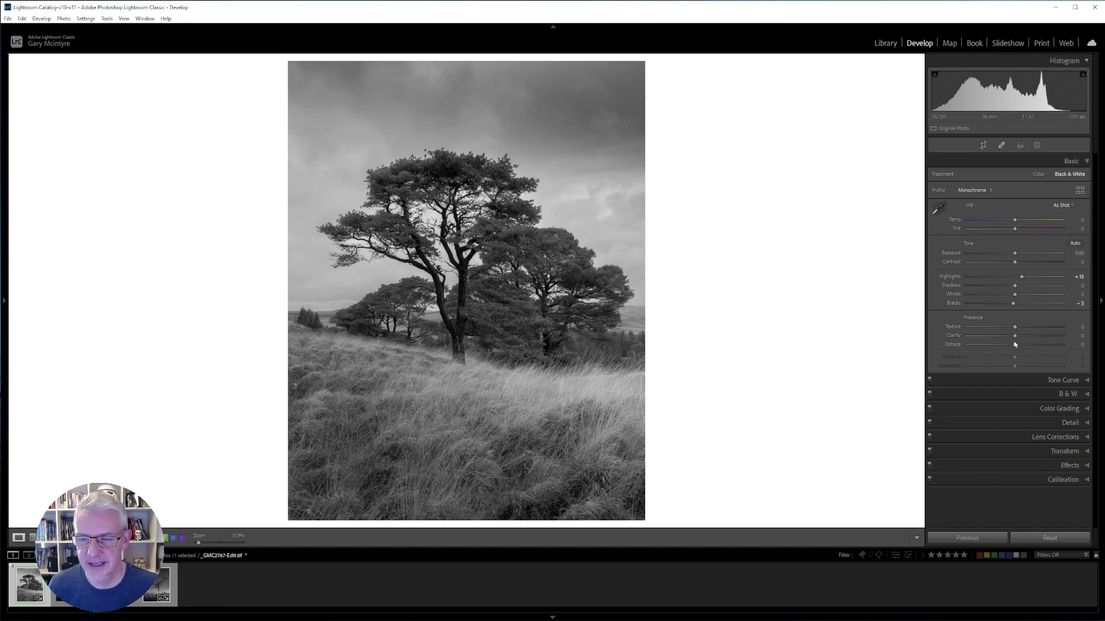
drag(1015, 347, 1030, 349)
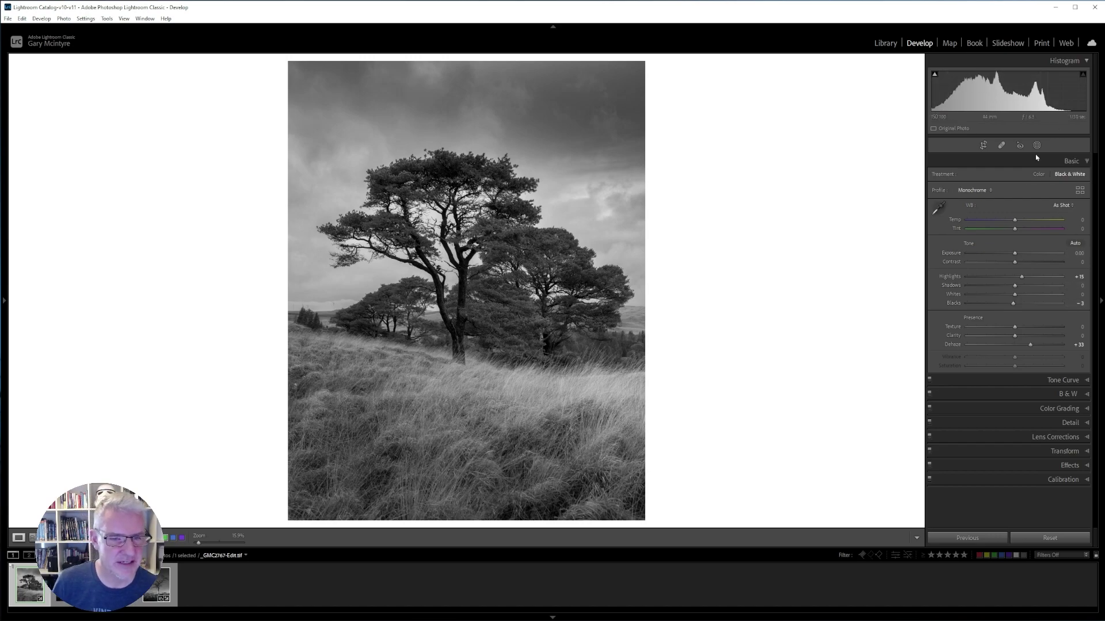
click(469, 291)
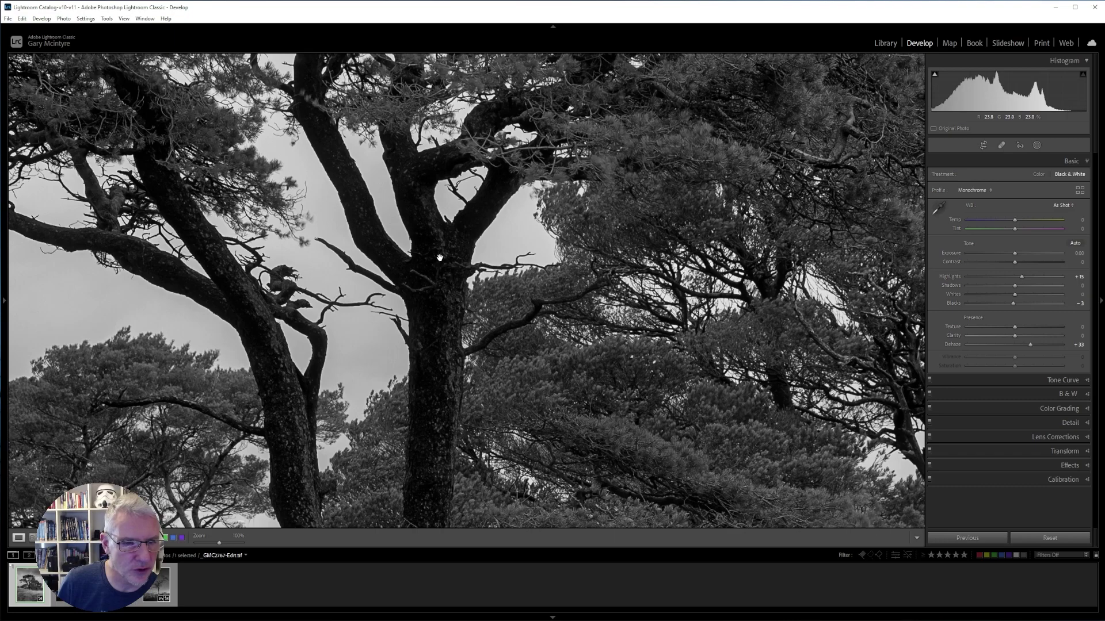
click(437, 271)
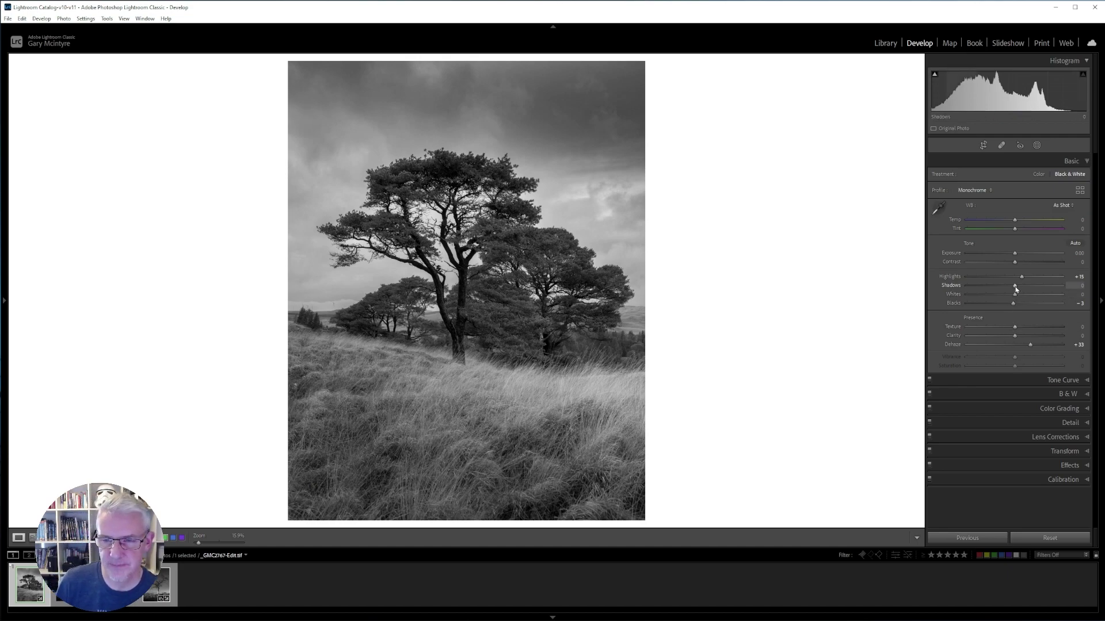
- Set Shadows to +9 and Clarity to +2
mouse_move(1016, 287)
mouse_down()
mouse_move(1046, 285)
mouse_move(957, 290)
mouse_move(1018, 287)
mouse_up()
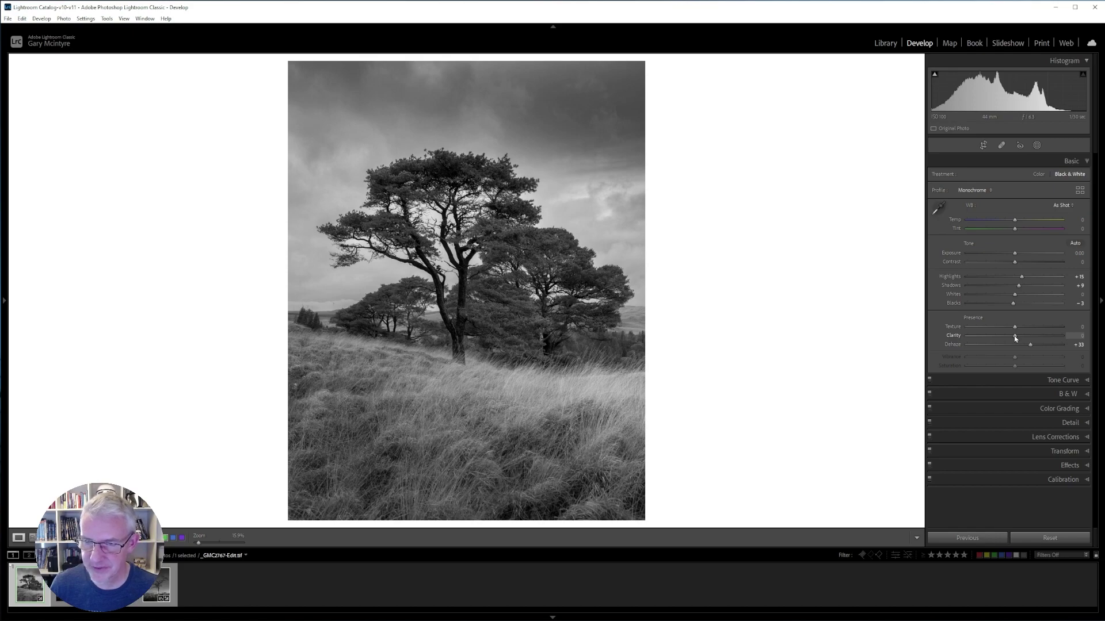
mouse_move(1016, 339)
mouse_down()
mouse_move(1075, 344)
mouse_move(1016, 336)
mouse_up()
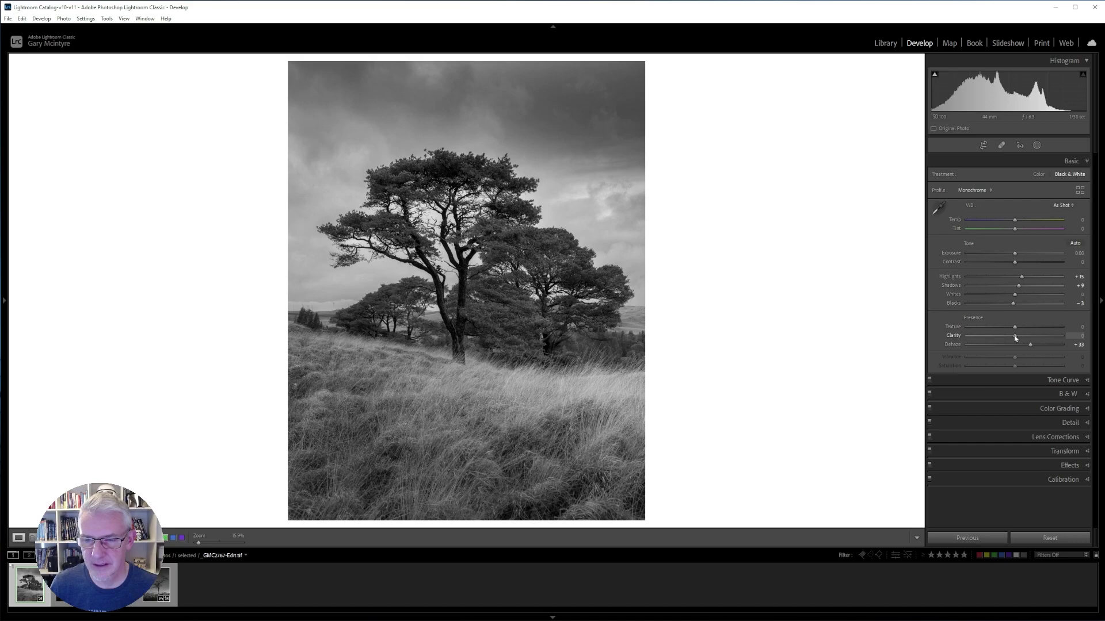
drag(1015, 338, 1015, 339)
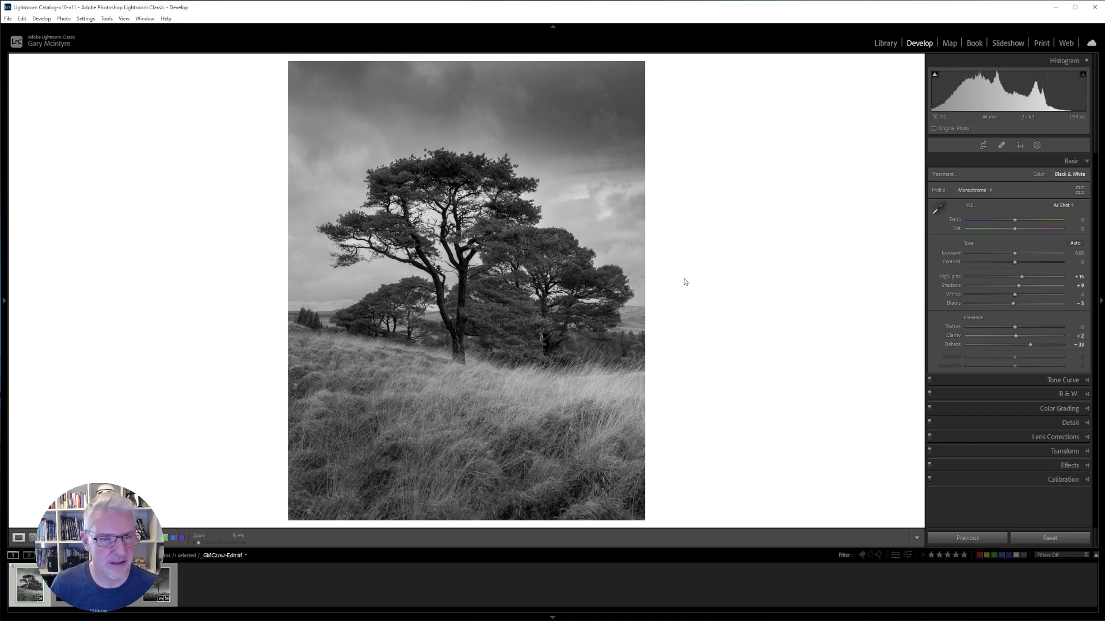
- Inspect the tree's crown and the foreground grass at 100% magnification to judge the presence adjustments
click(441, 171)
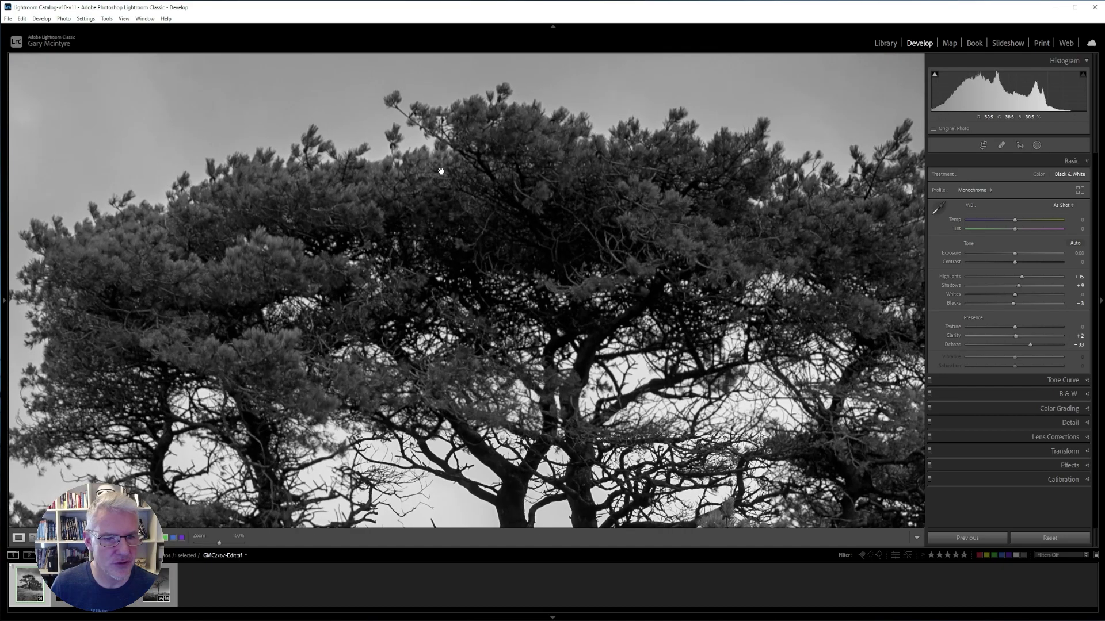
click(593, 289)
click(583, 312)
click(583, 313)
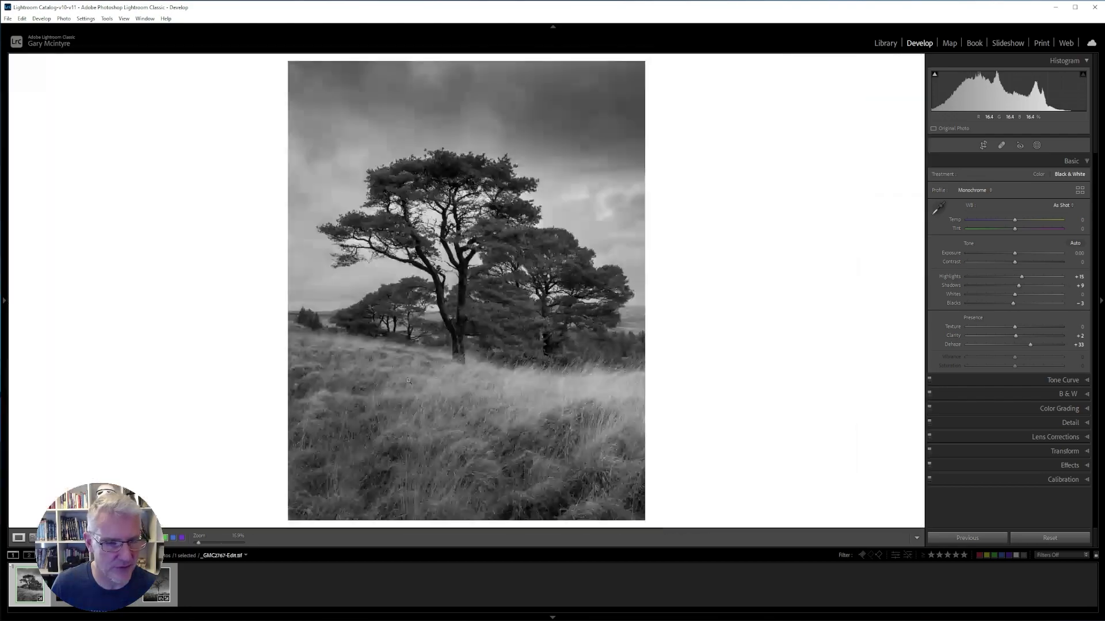
click(424, 375)
drag(424, 374, 575, 304)
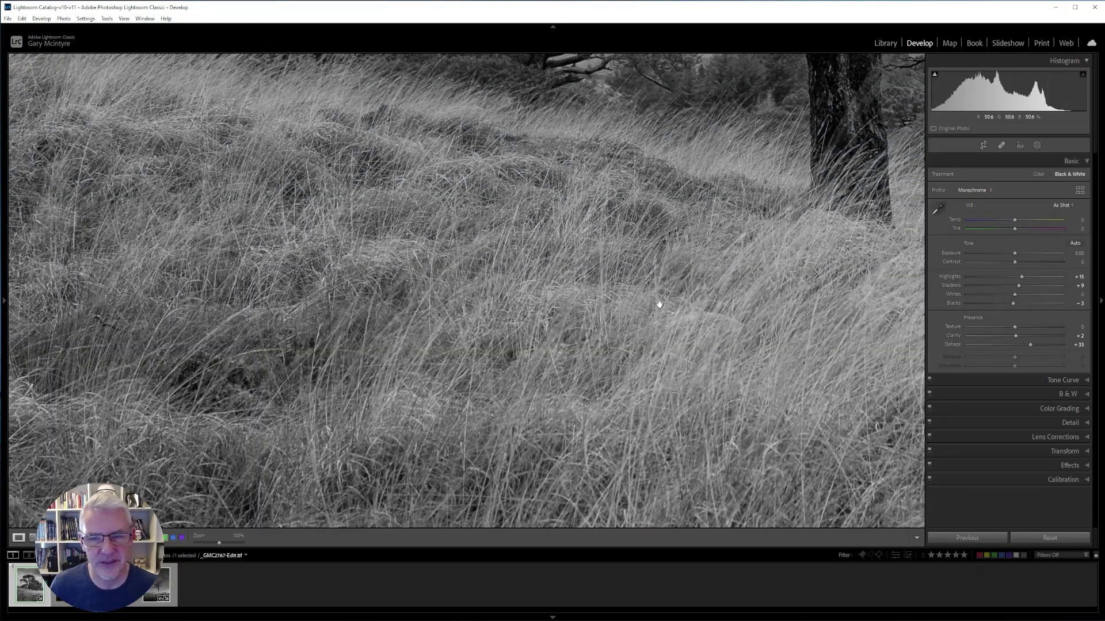
click(658, 301)
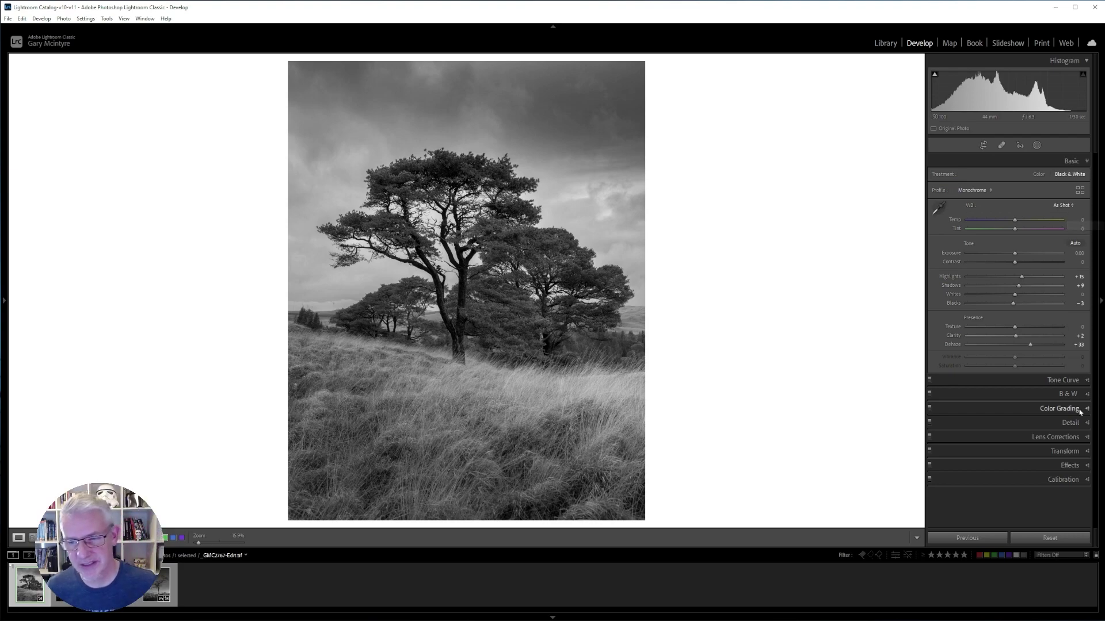
- Darken the sky slightly with the black and white mix's targeted adjustment, bringing Blue to -4
click(1067, 394)
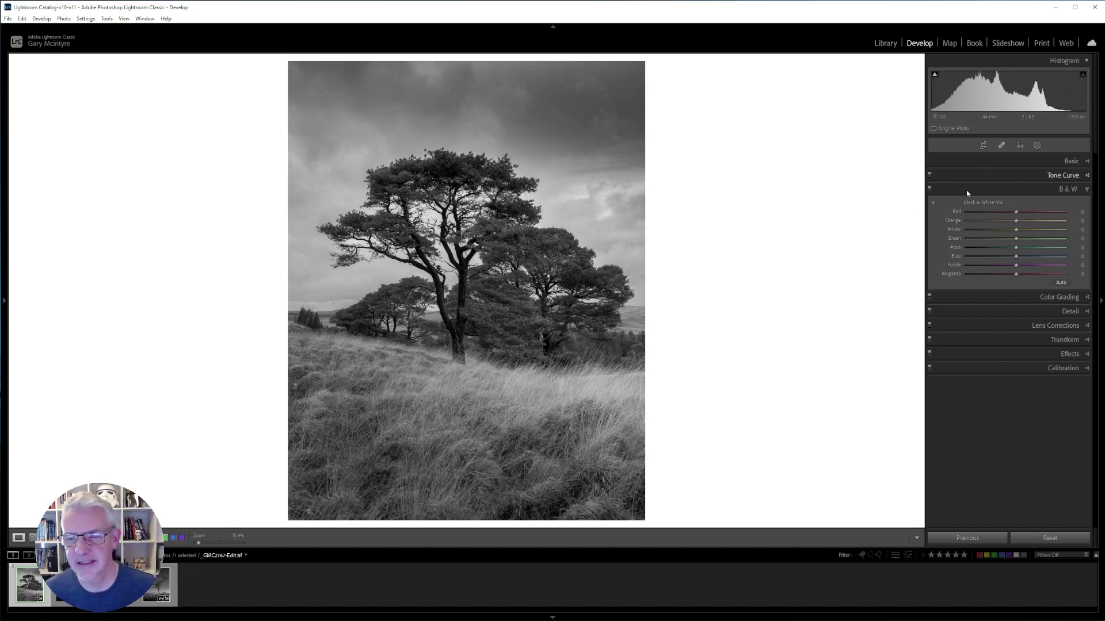
click(933, 202)
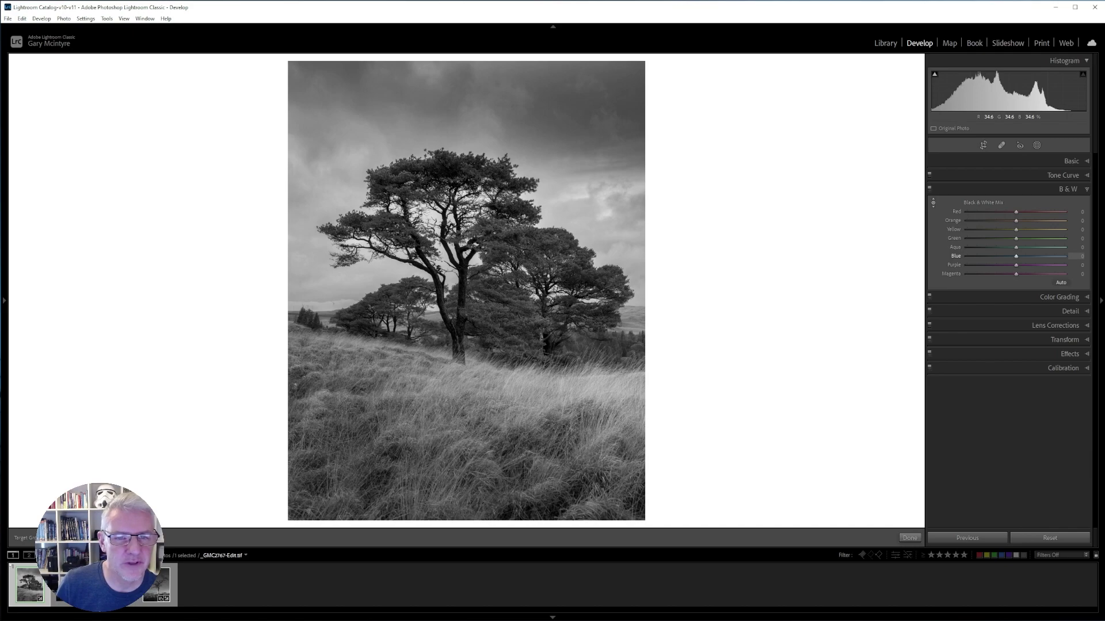
drag(552, 143, 578, 145)
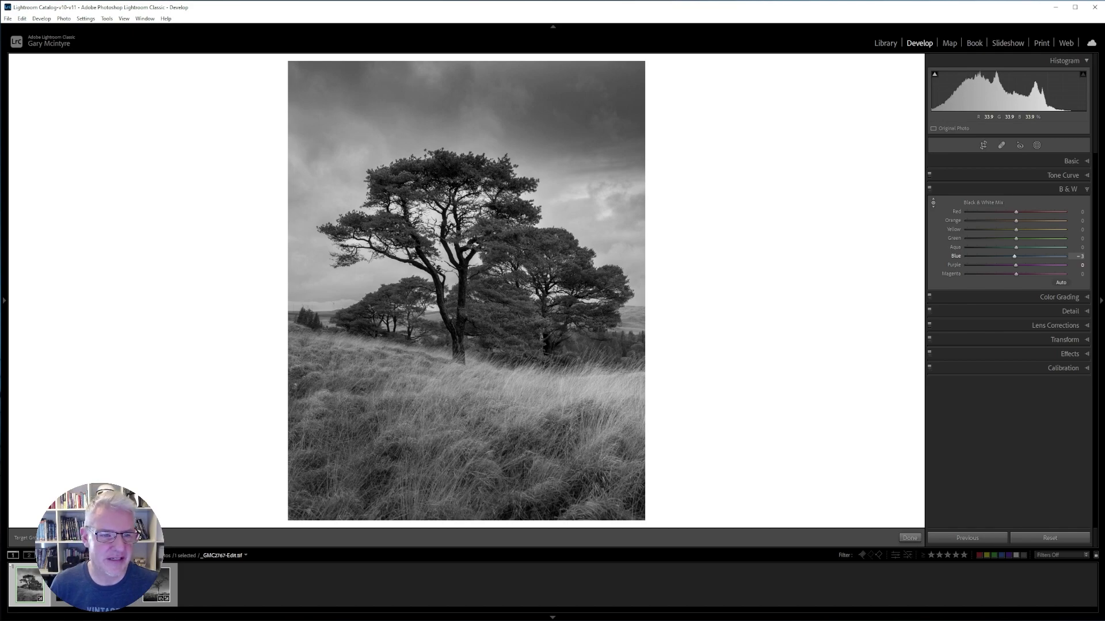
drag(555, 176, 554, 175)
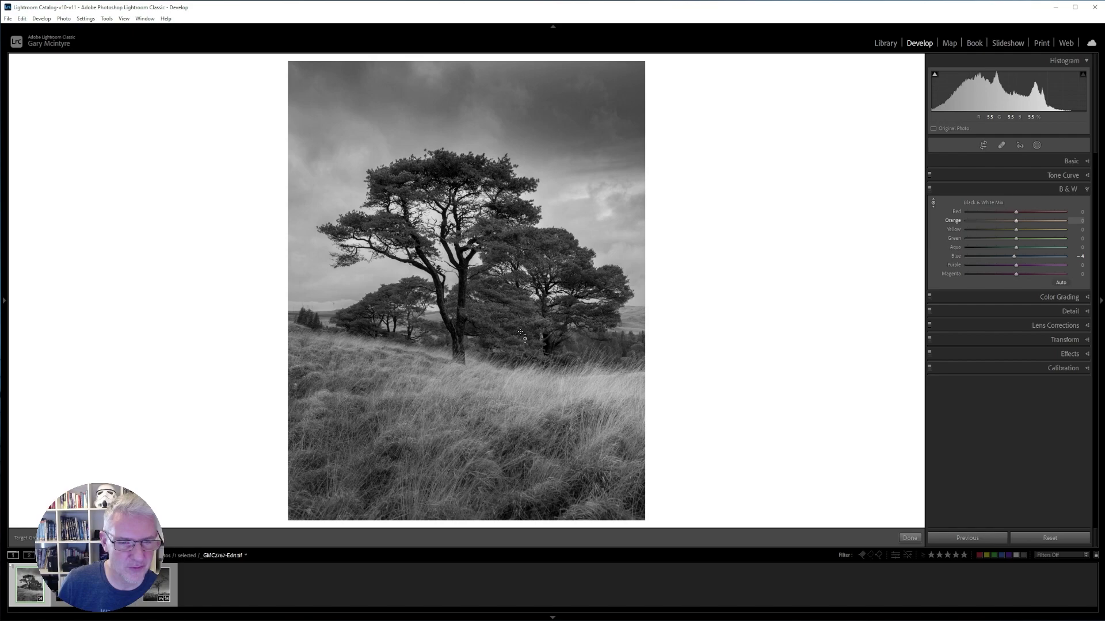
- Undo a trial targeted adjustment on the tree's foliage, and brighten the foreground grass by raising Orange and Yellow
drag(460, 190, 460, 196)
key(ctrl+z)
mouse_move(466, 403)
mouse_down()
mouse_move(466, 389)
mouse_move(466, 401)
mouse_up()
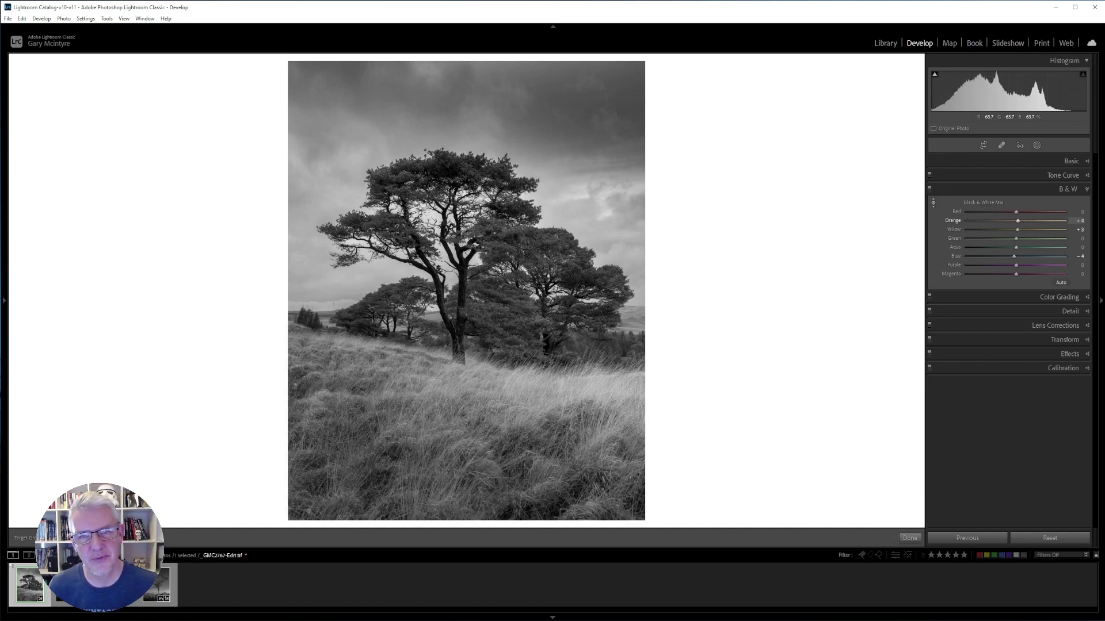
drag(466, 401, 466, 398)
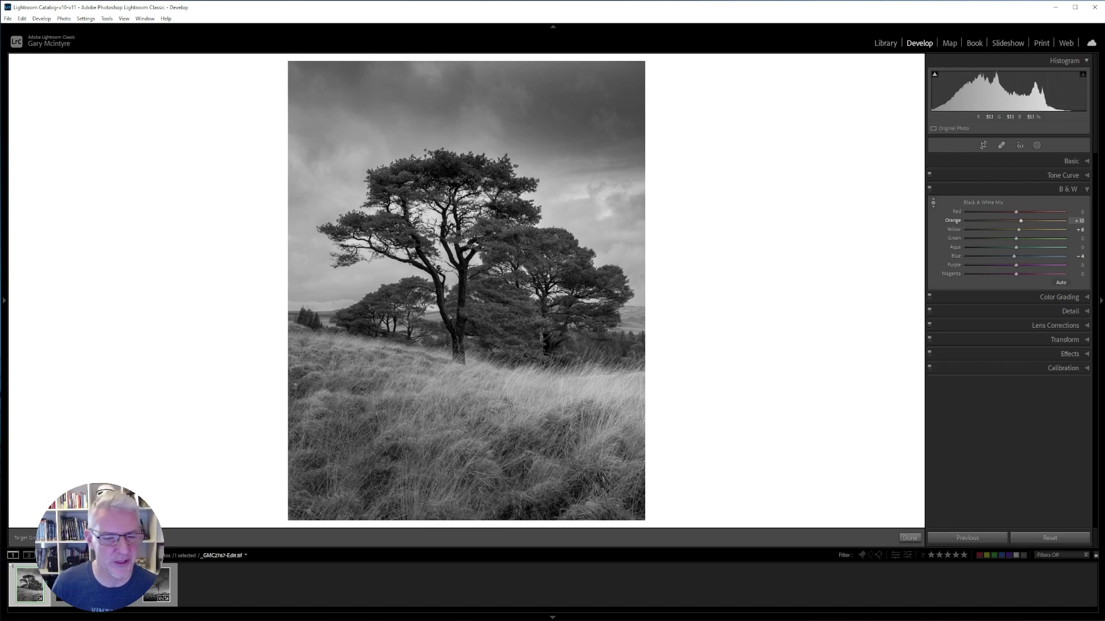
drag(491, 398, 491, 395)
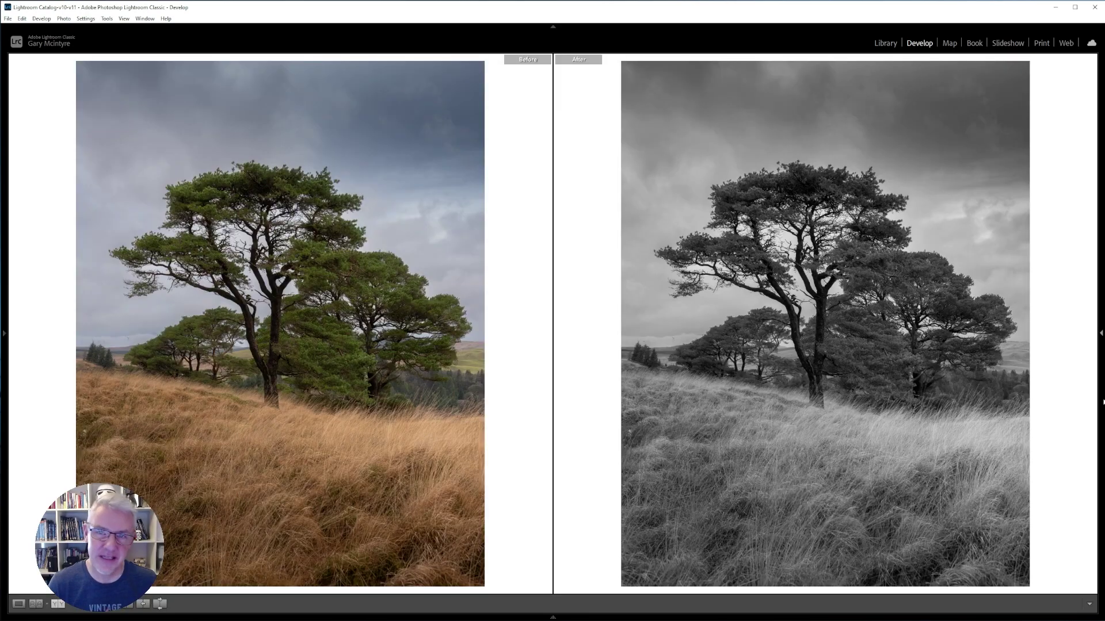